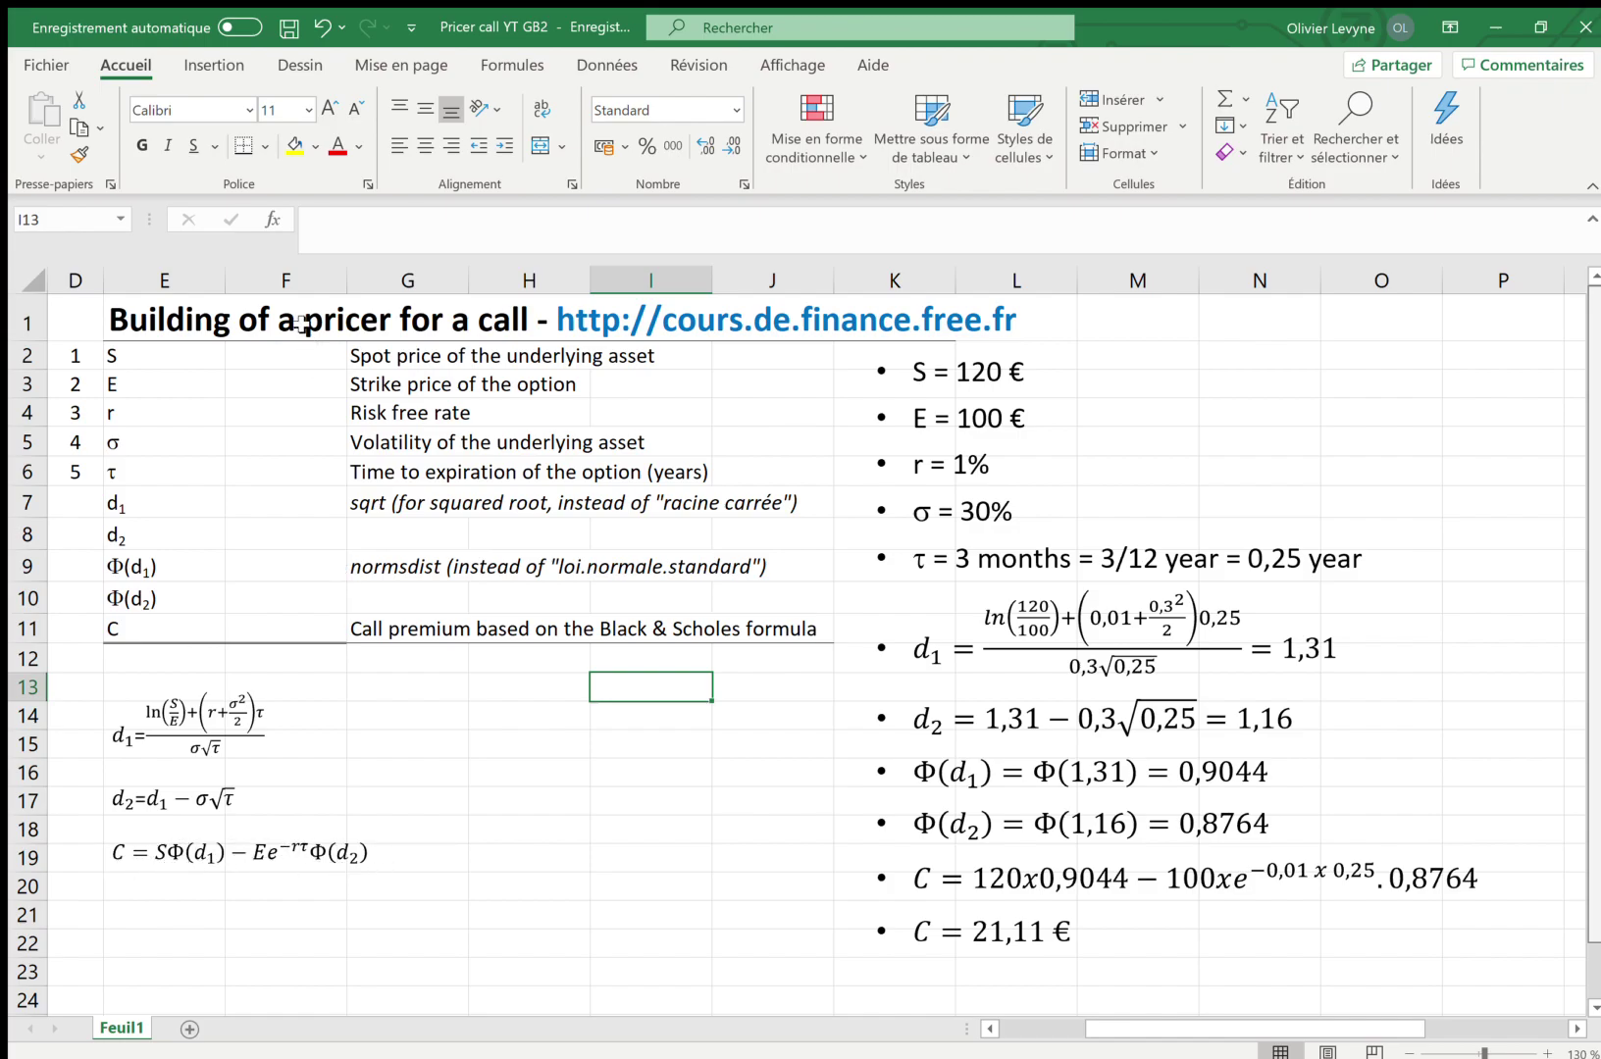
Step: Enter 120, 100, 1%, 30% and 0,25 into F2:F6 as S, E, r, σ and τ
left_click(295, 356)
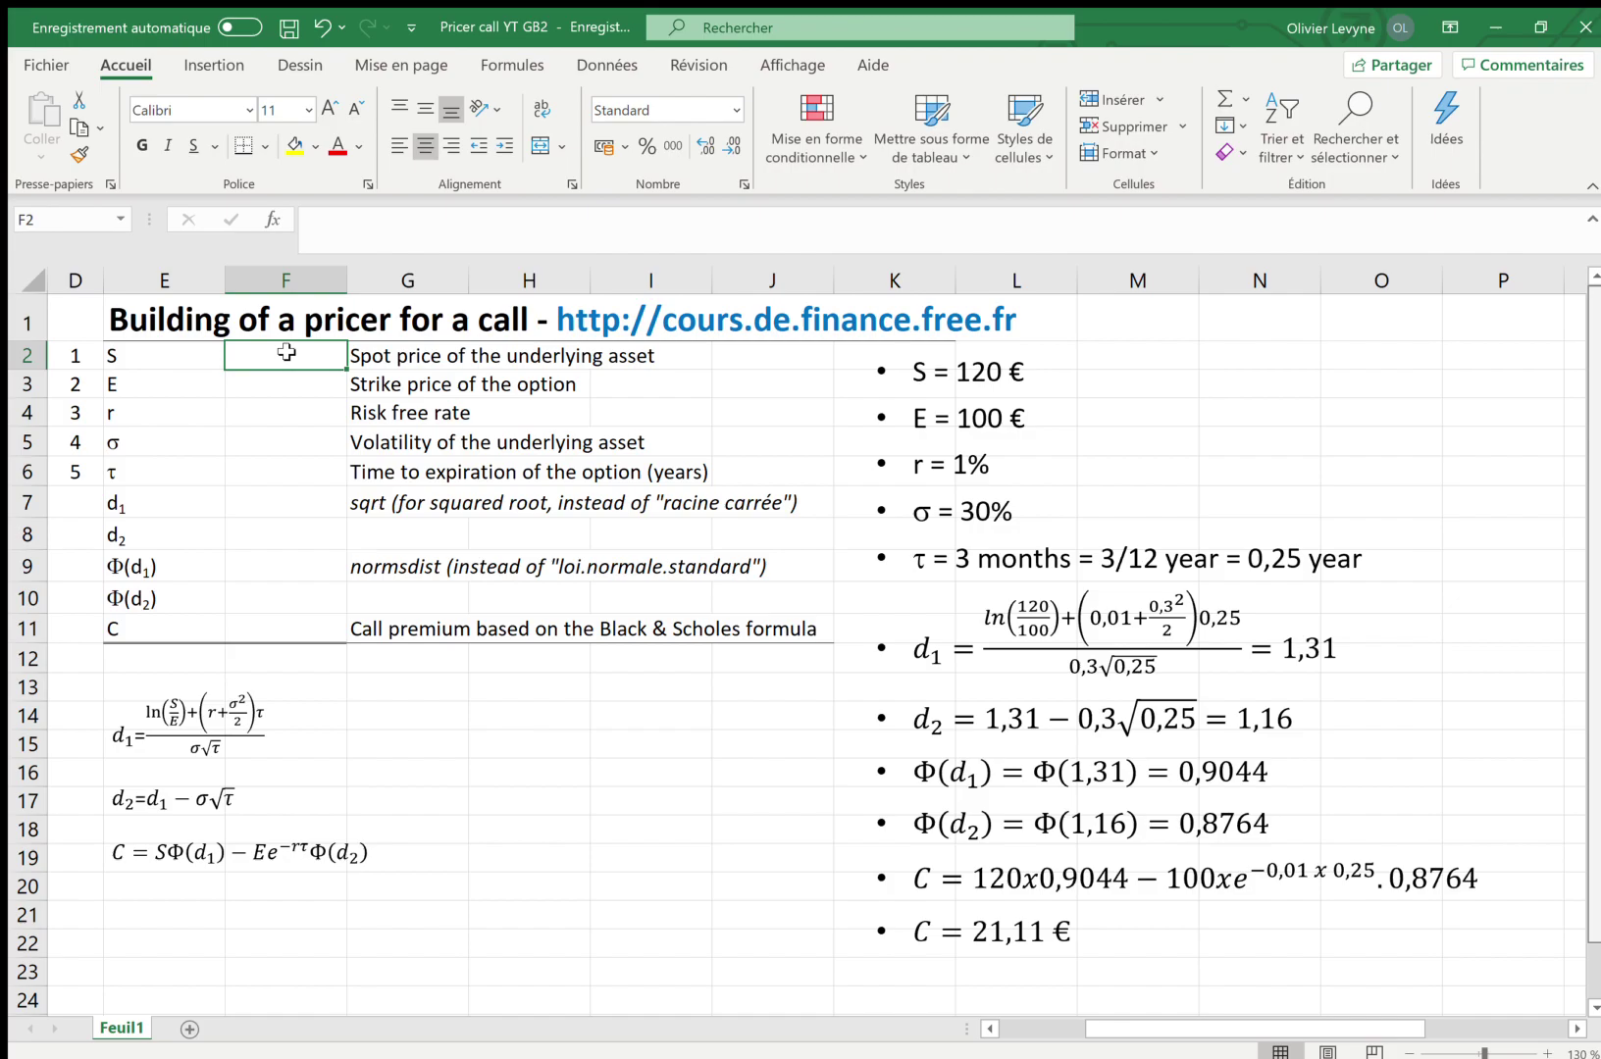
type("120")
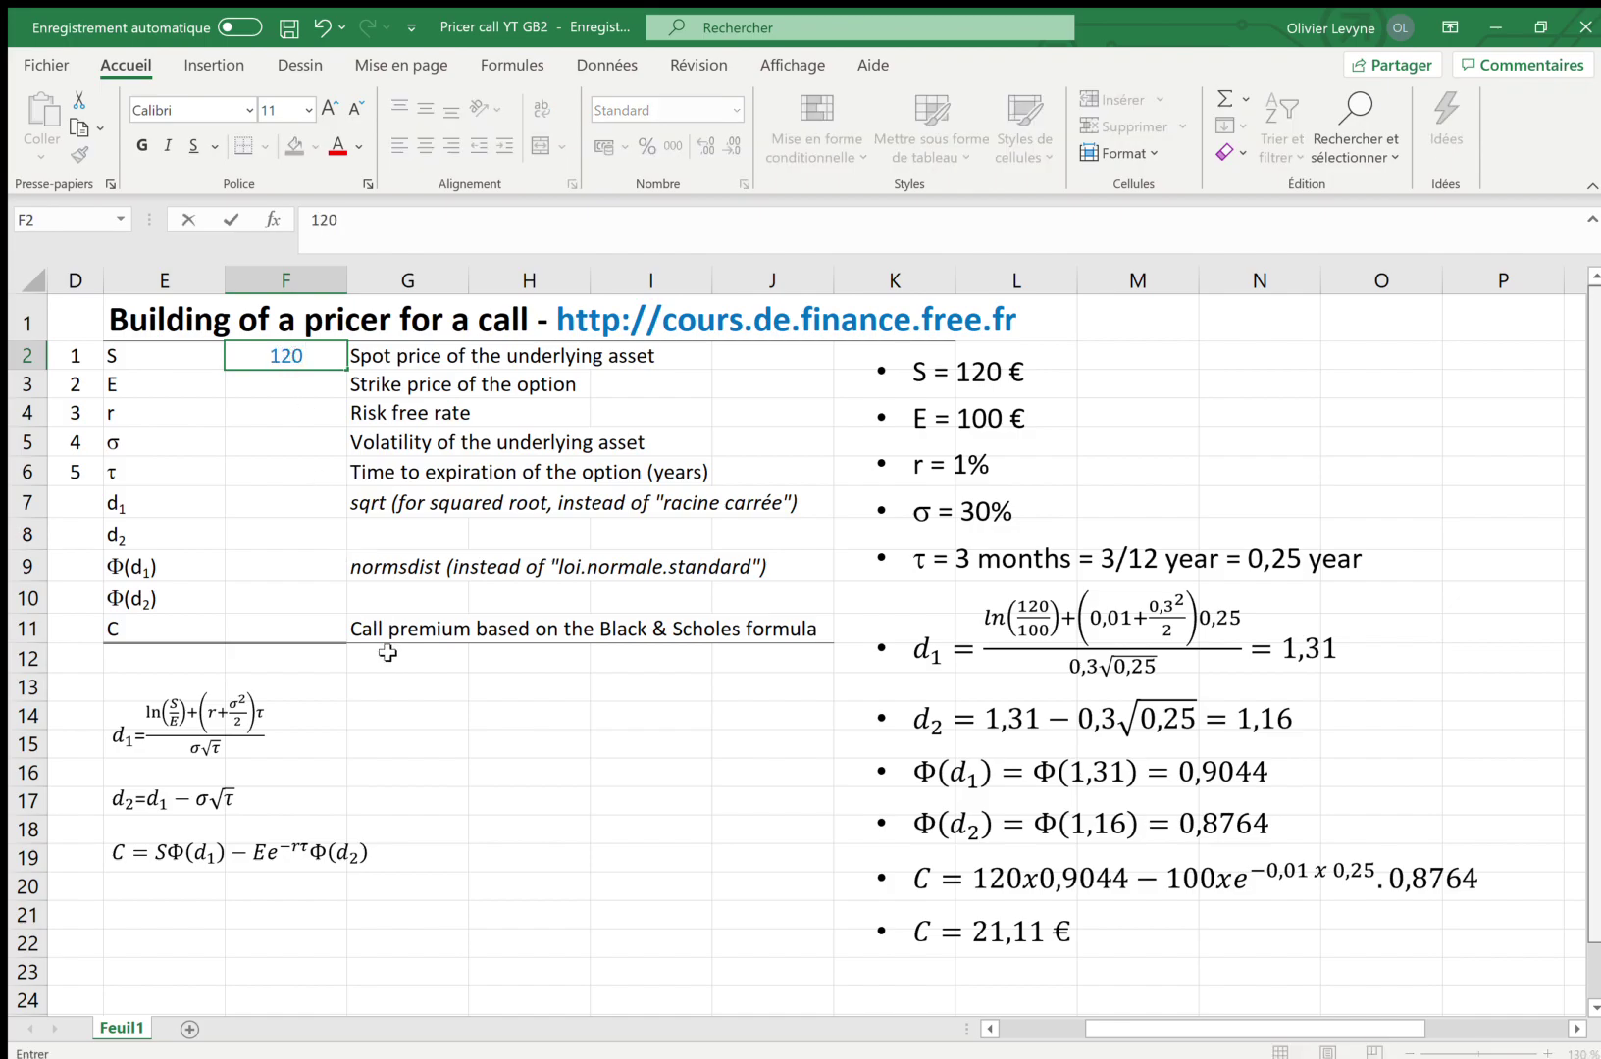
key("Return")
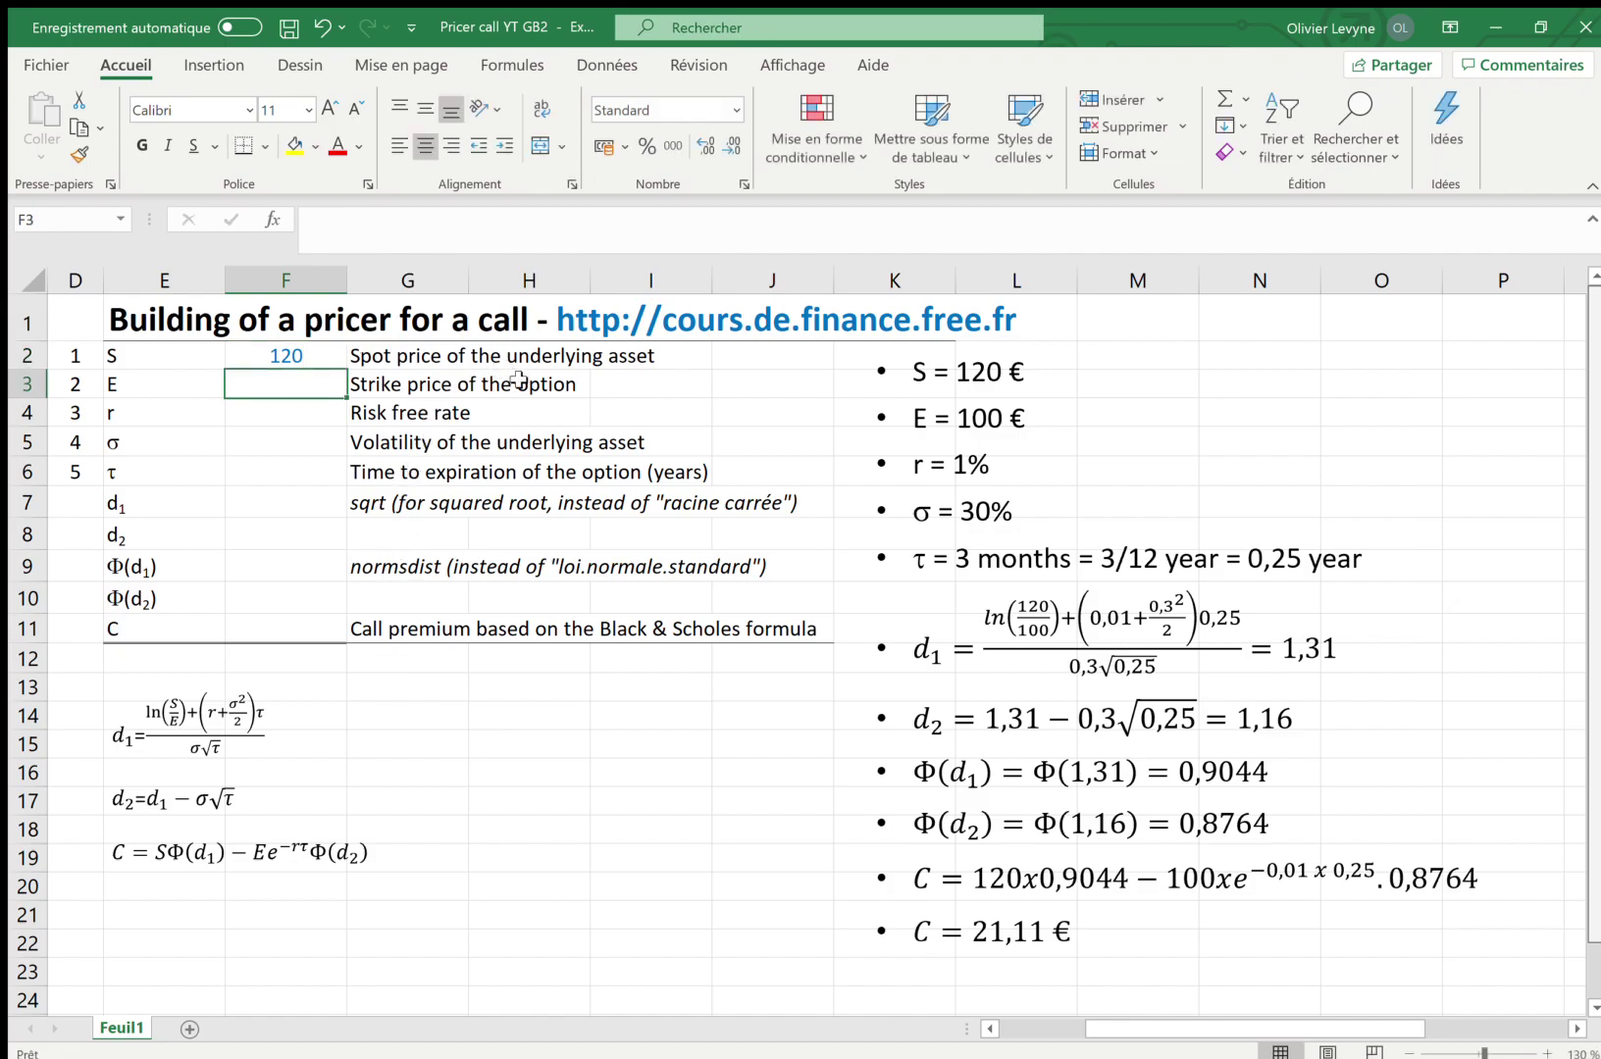
type("100")
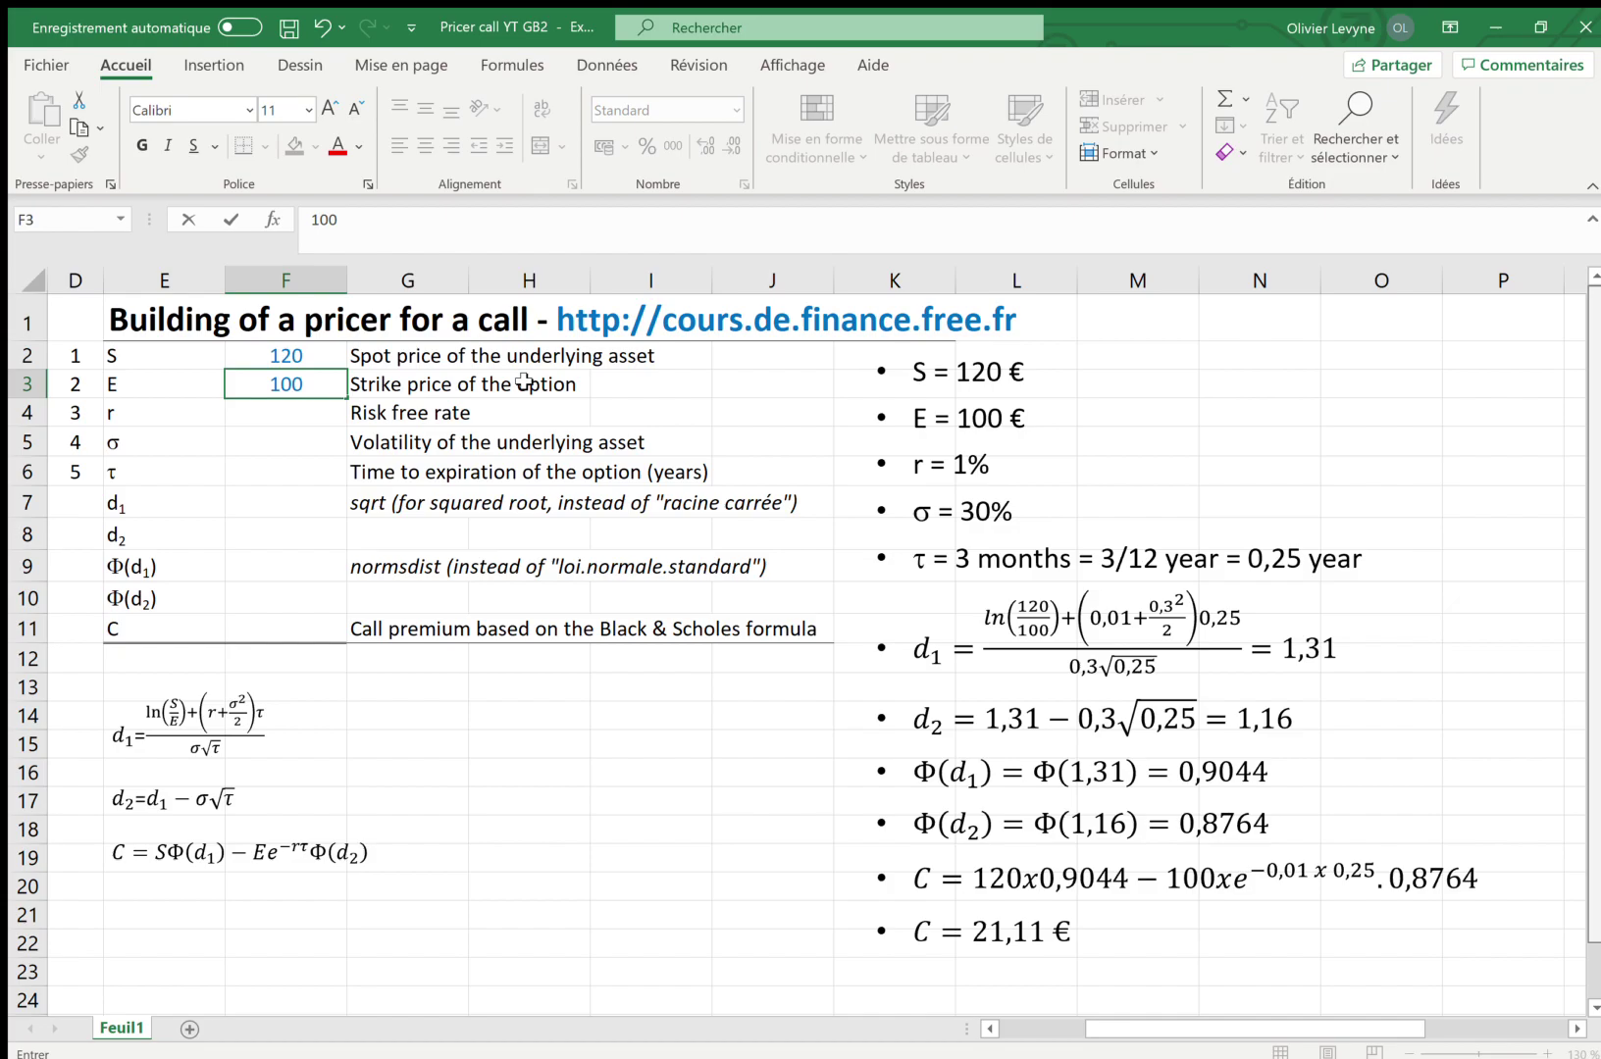
key("Return")
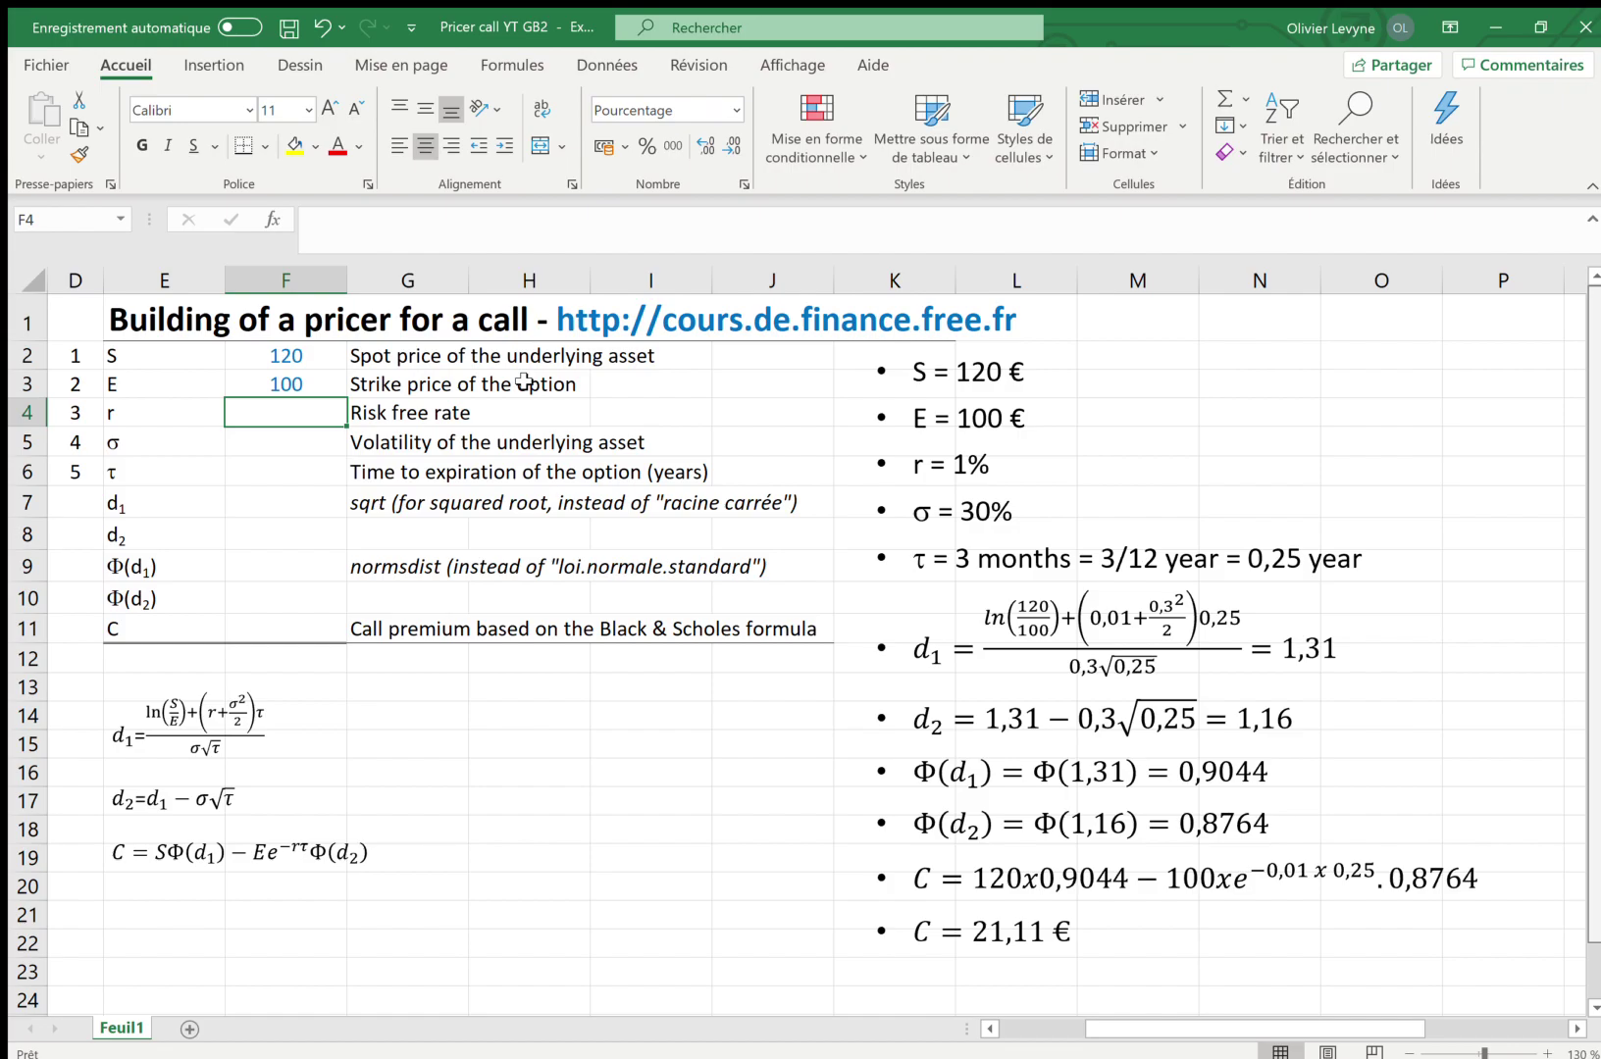
type("1%")
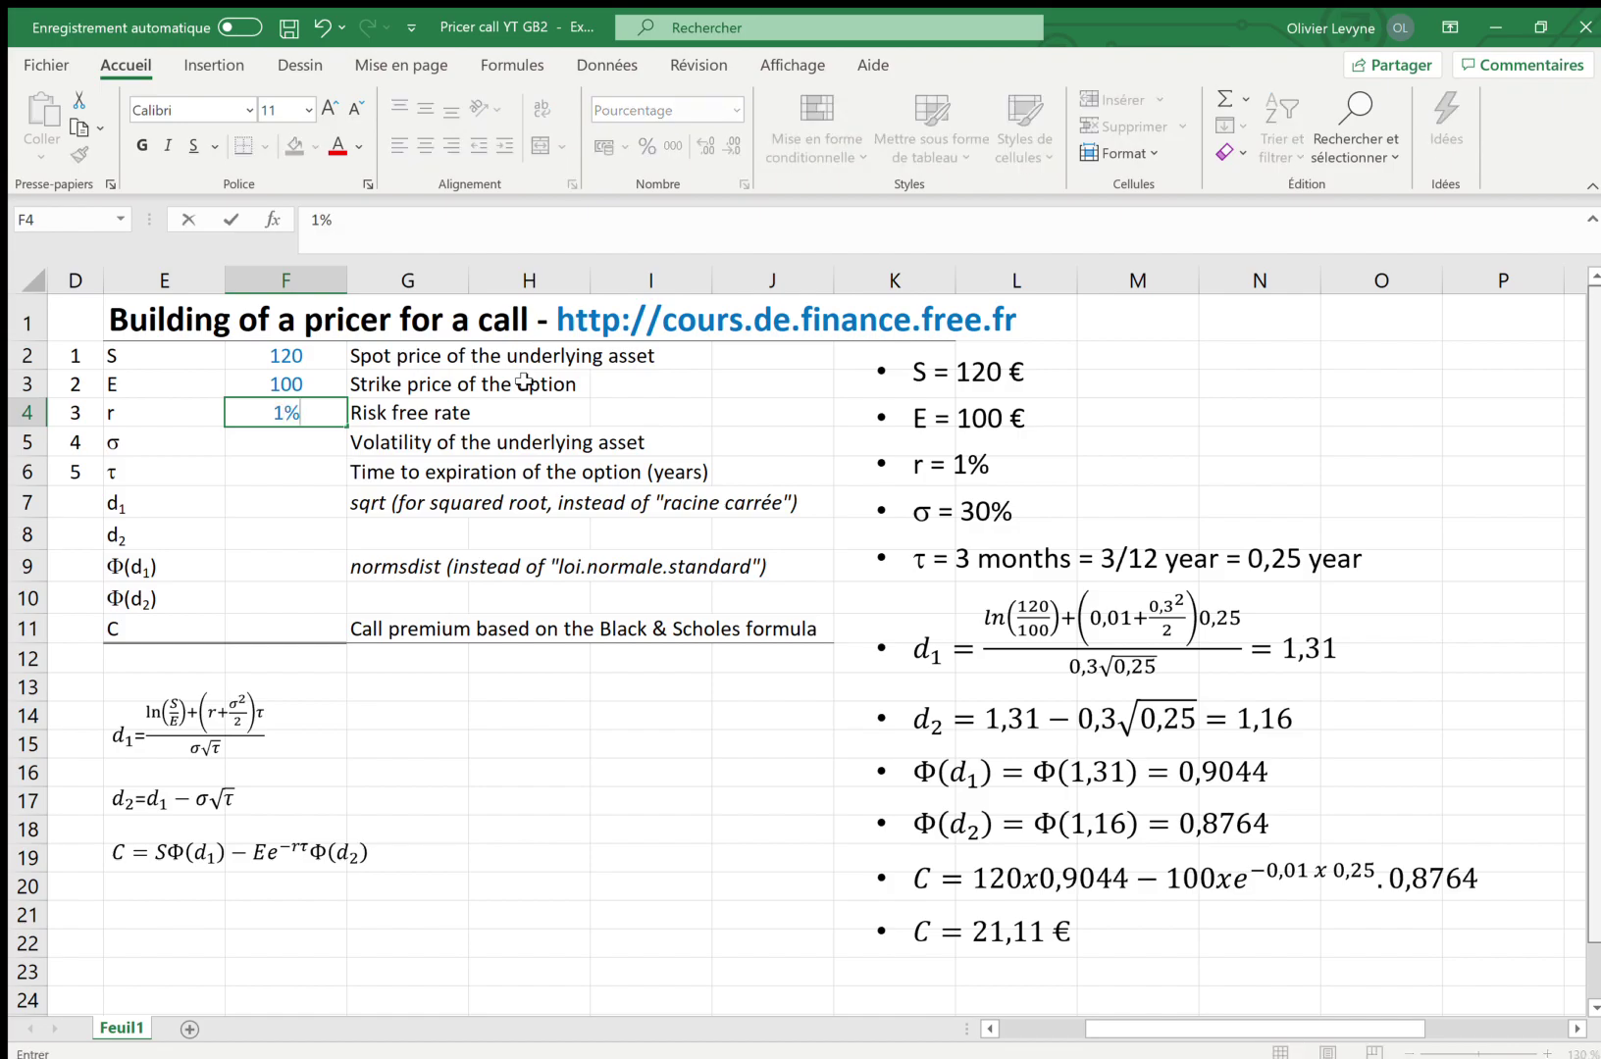
key("Return")
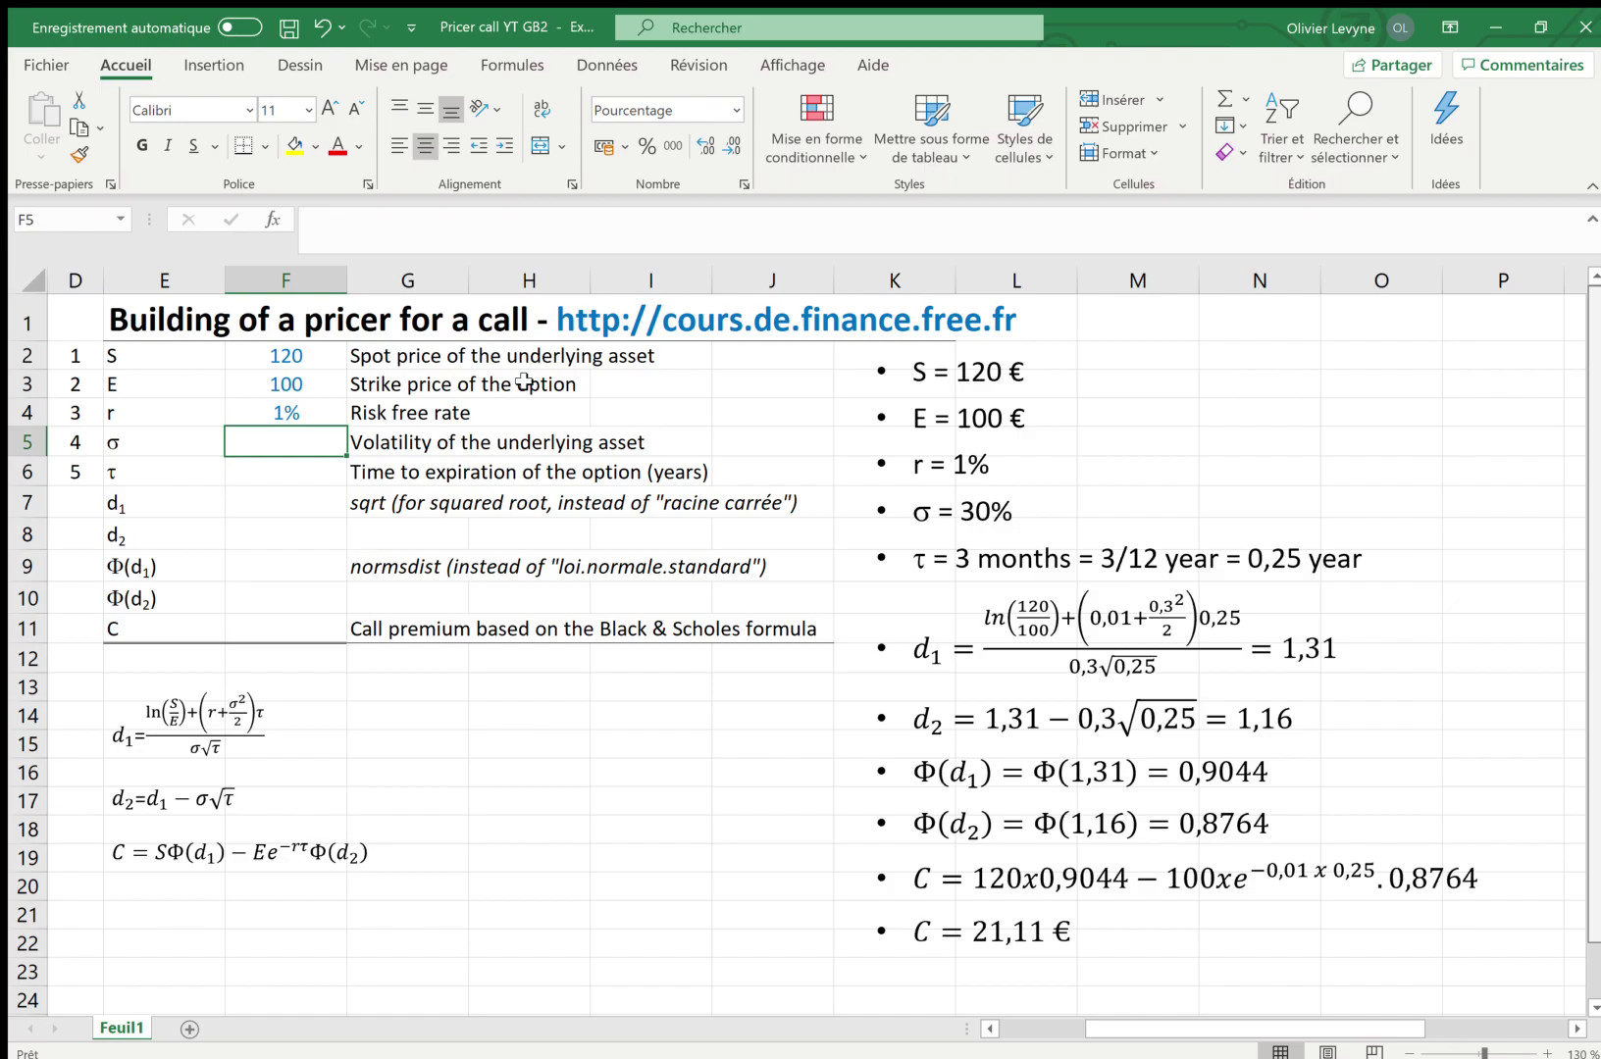
type("30")
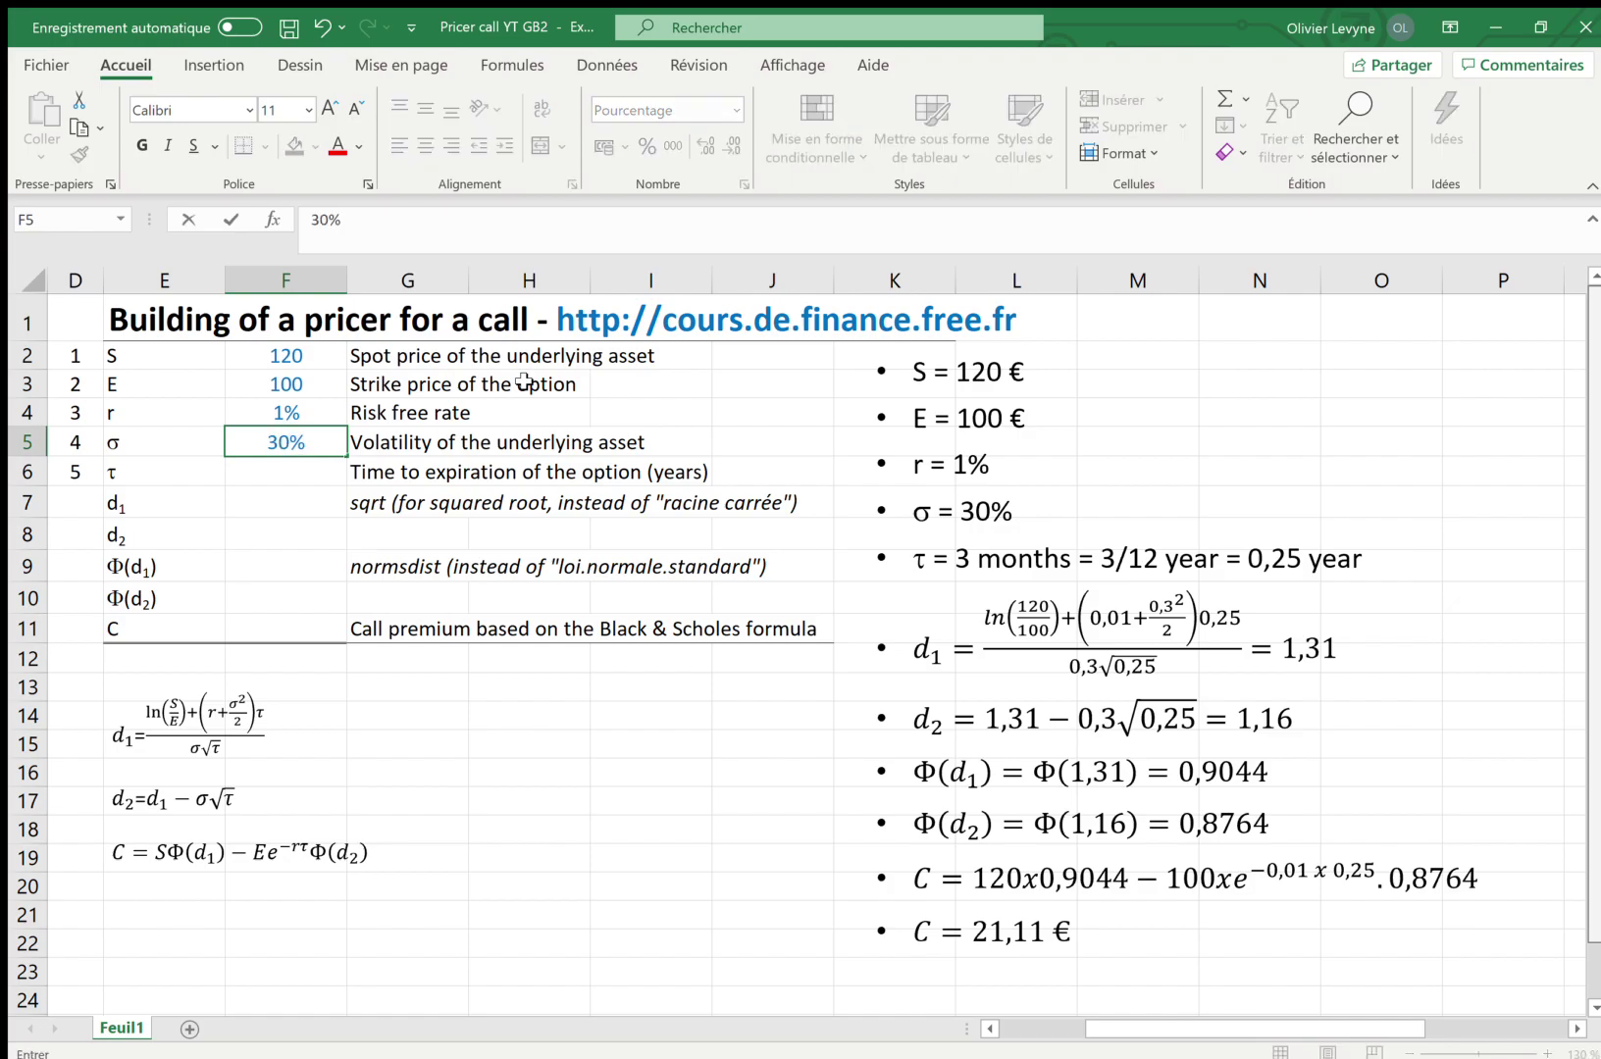
key("Return")
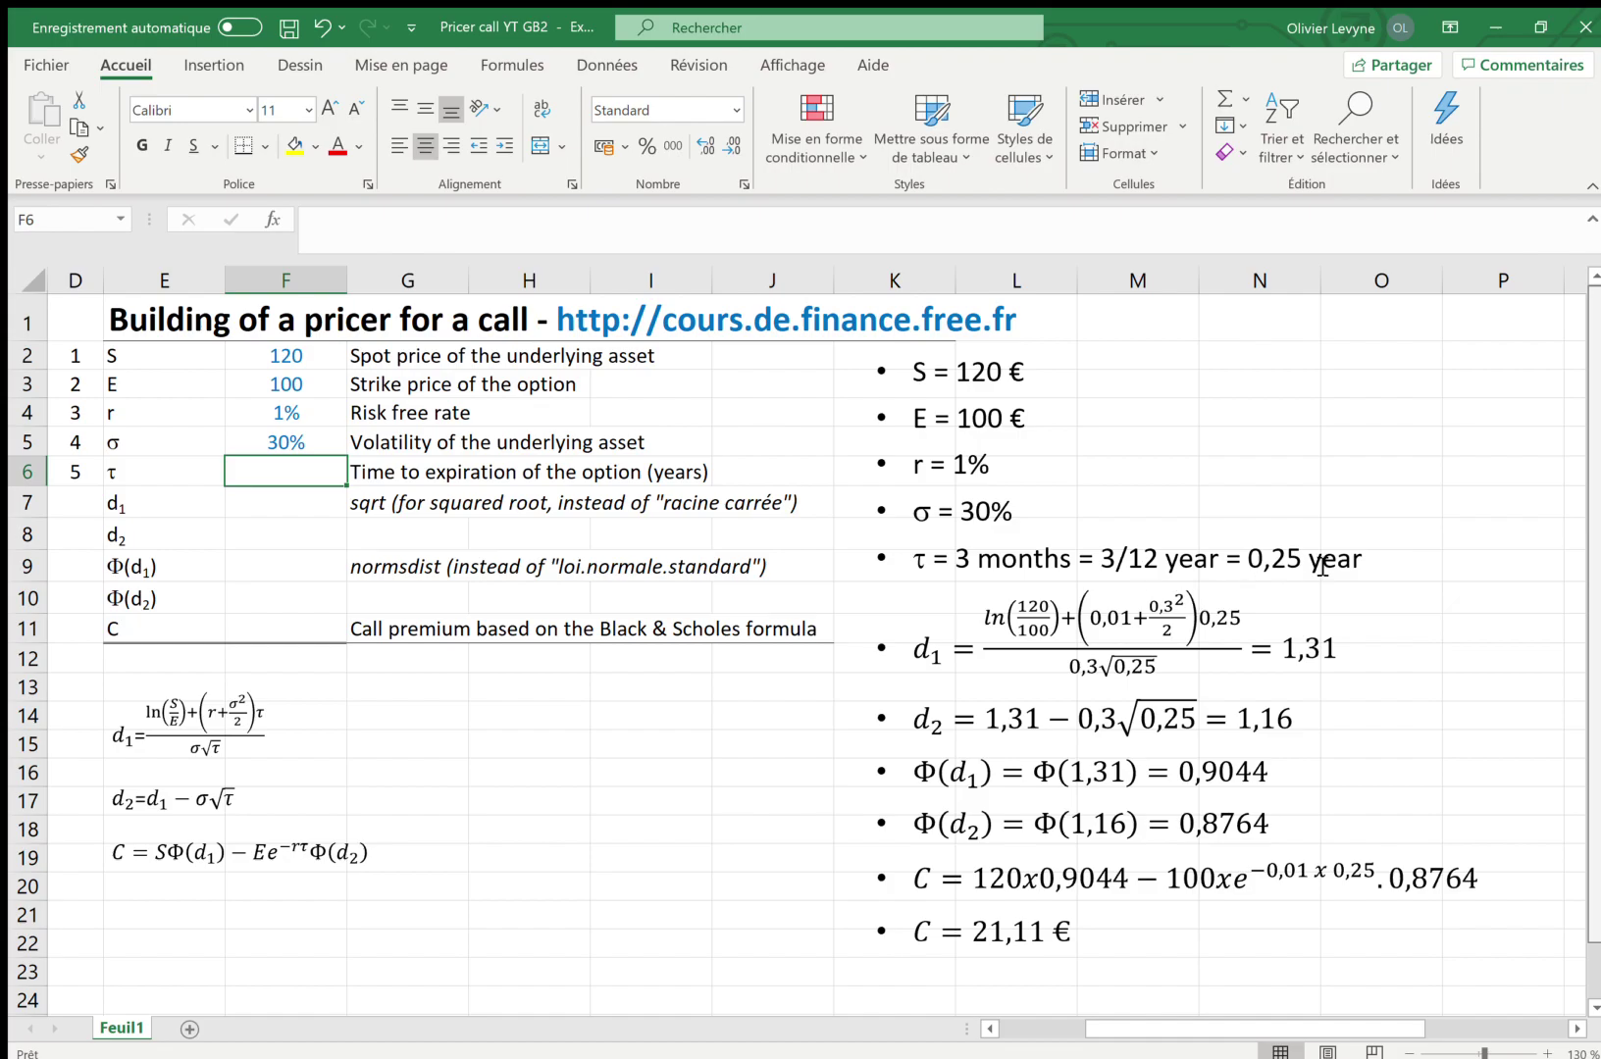
type("0,25")
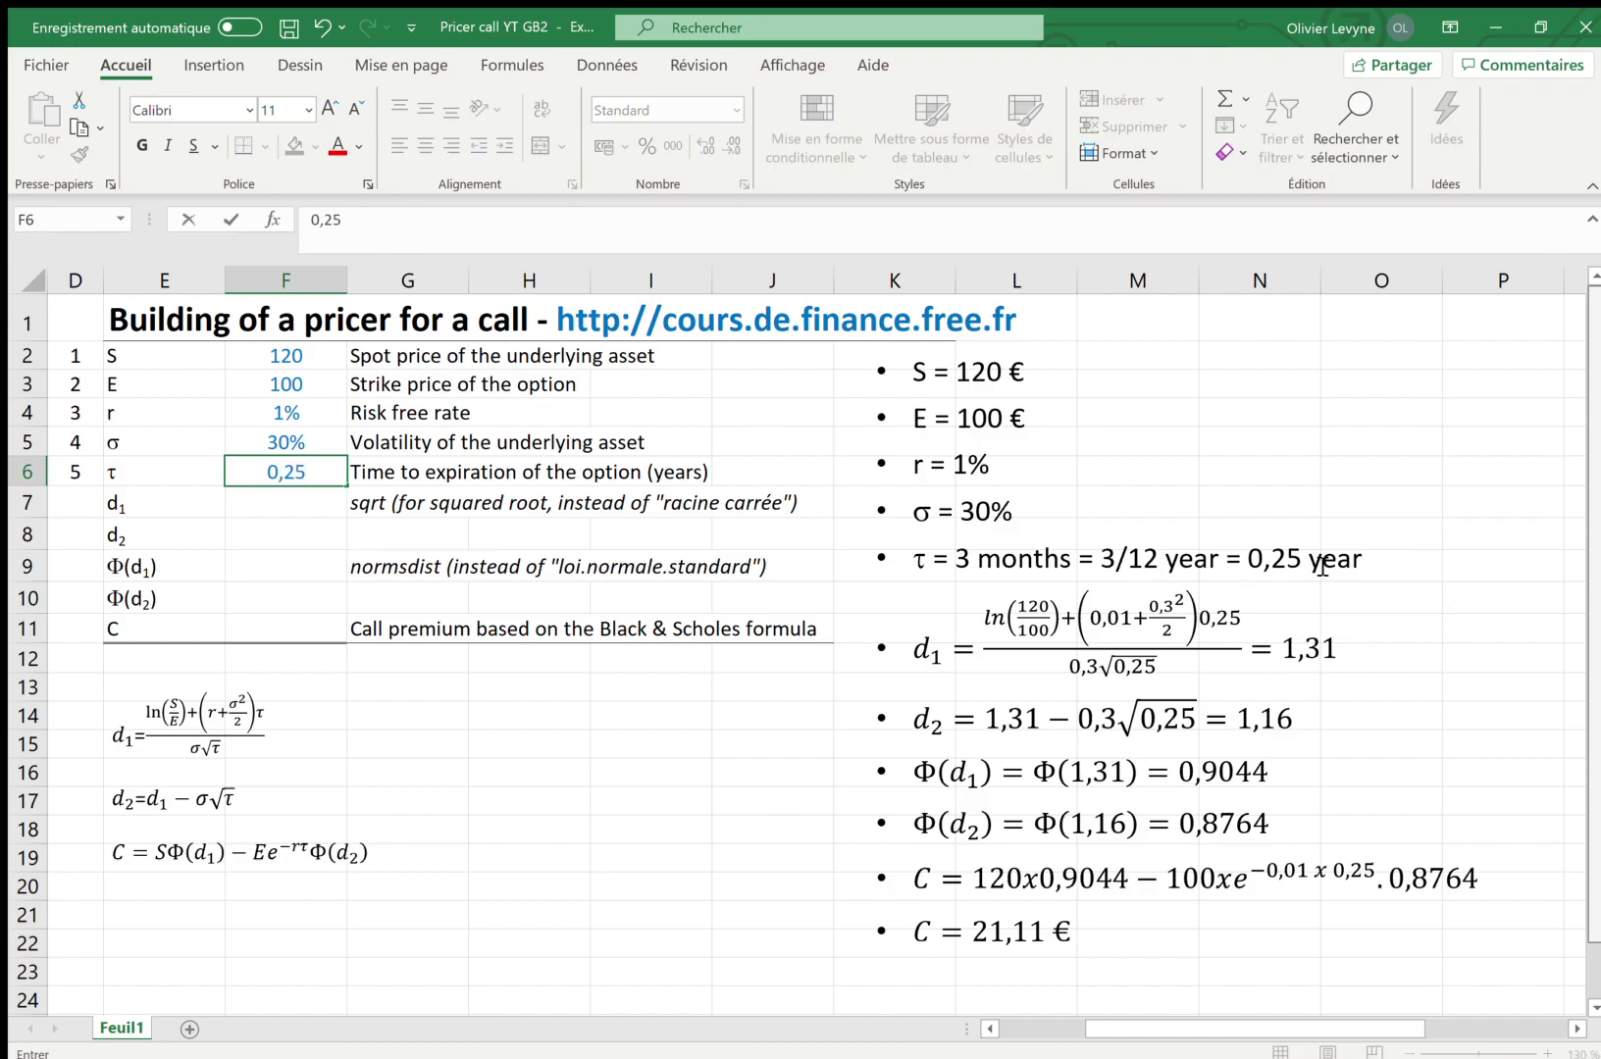
key("Return")
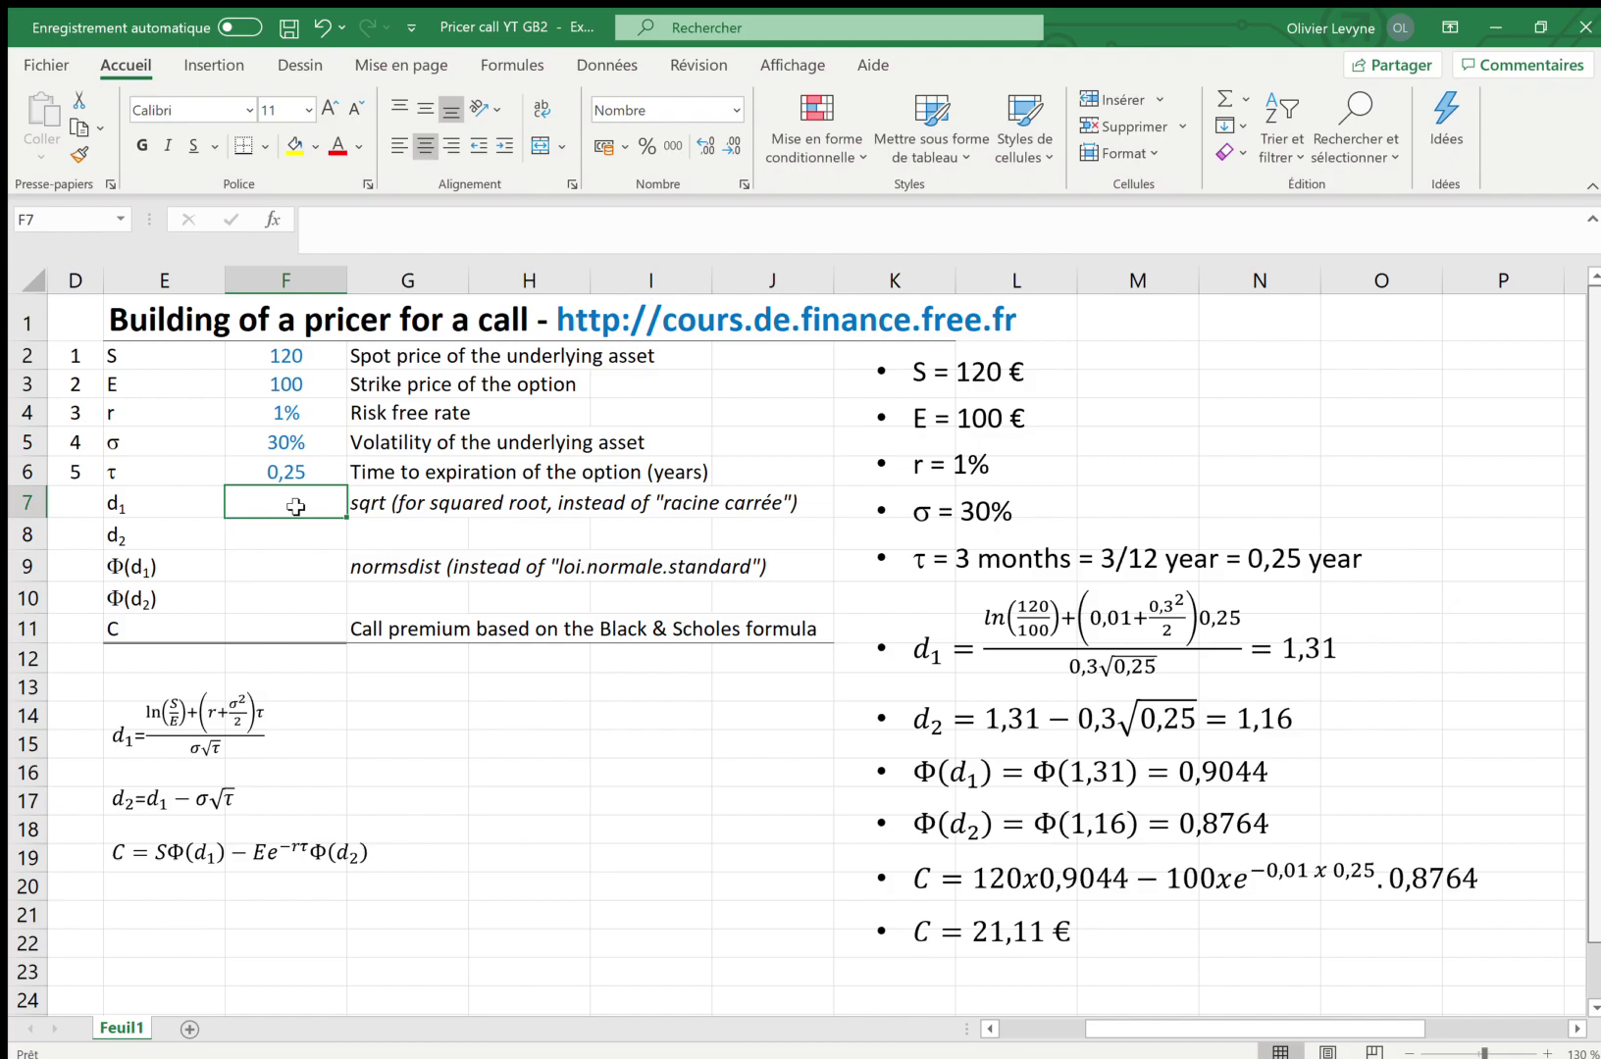
Step: Start the d1 formula in F7 with the numerator (ln(F2/F3)+(F4+F5*F5/2)*F6)
type("=")
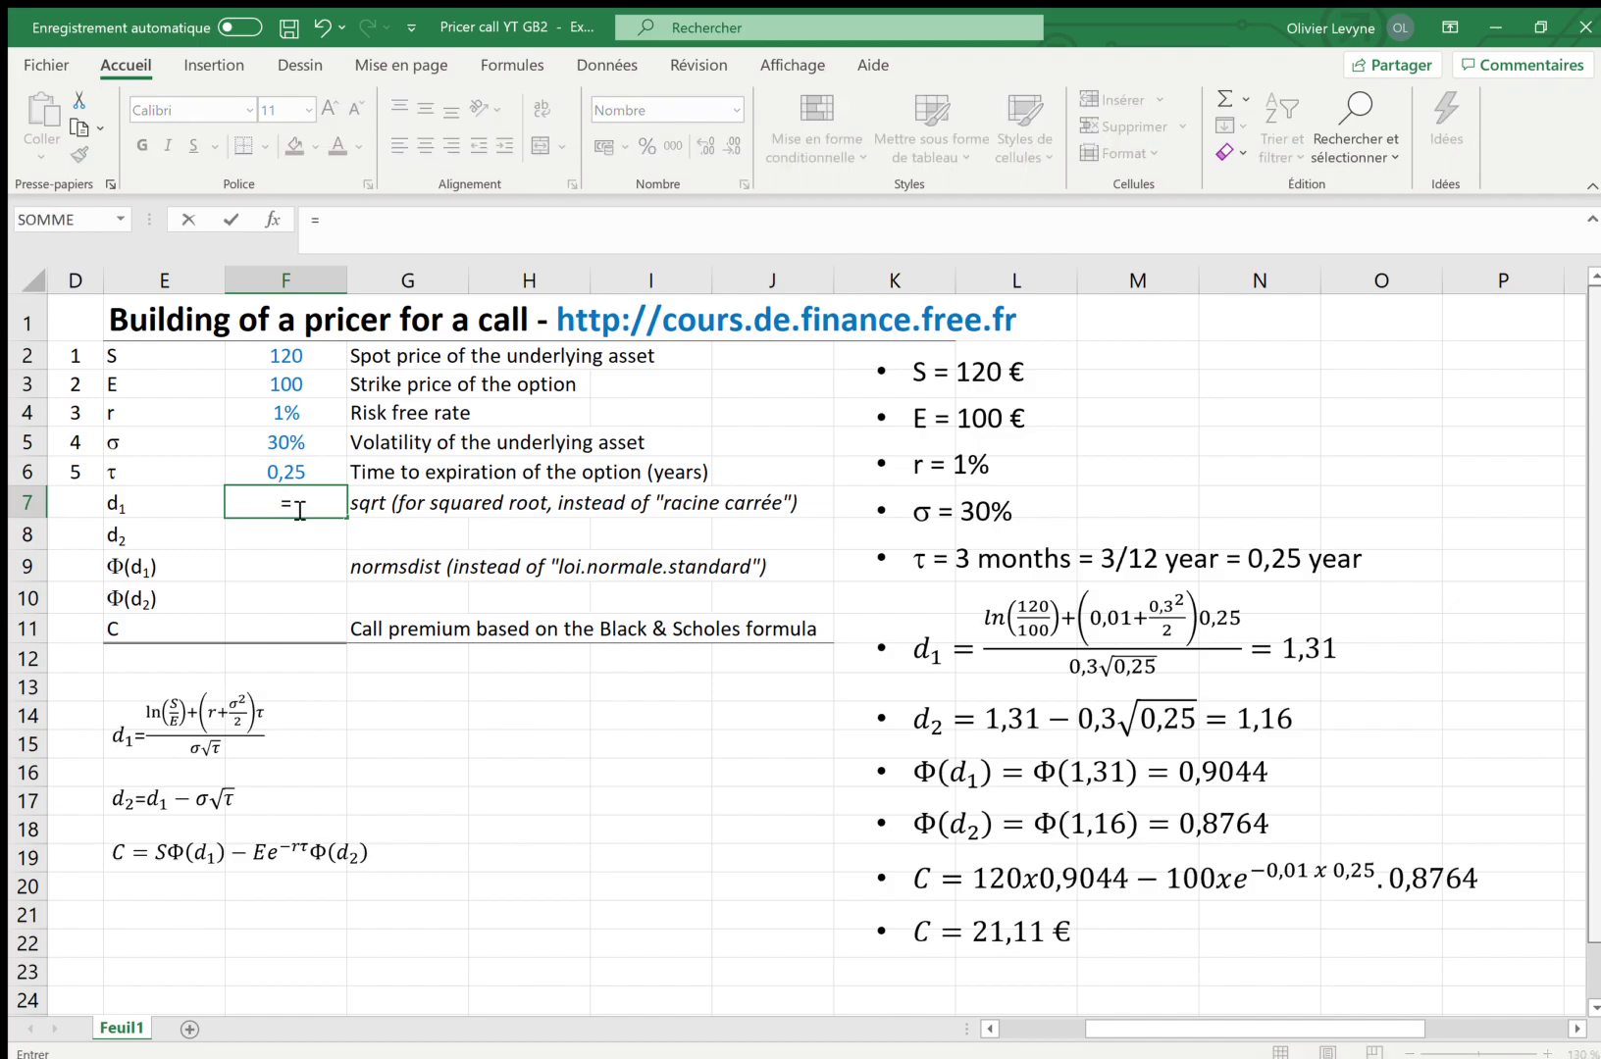
type("'")
key("BackSpace")
type("(ln(")
left_click(292, 356)
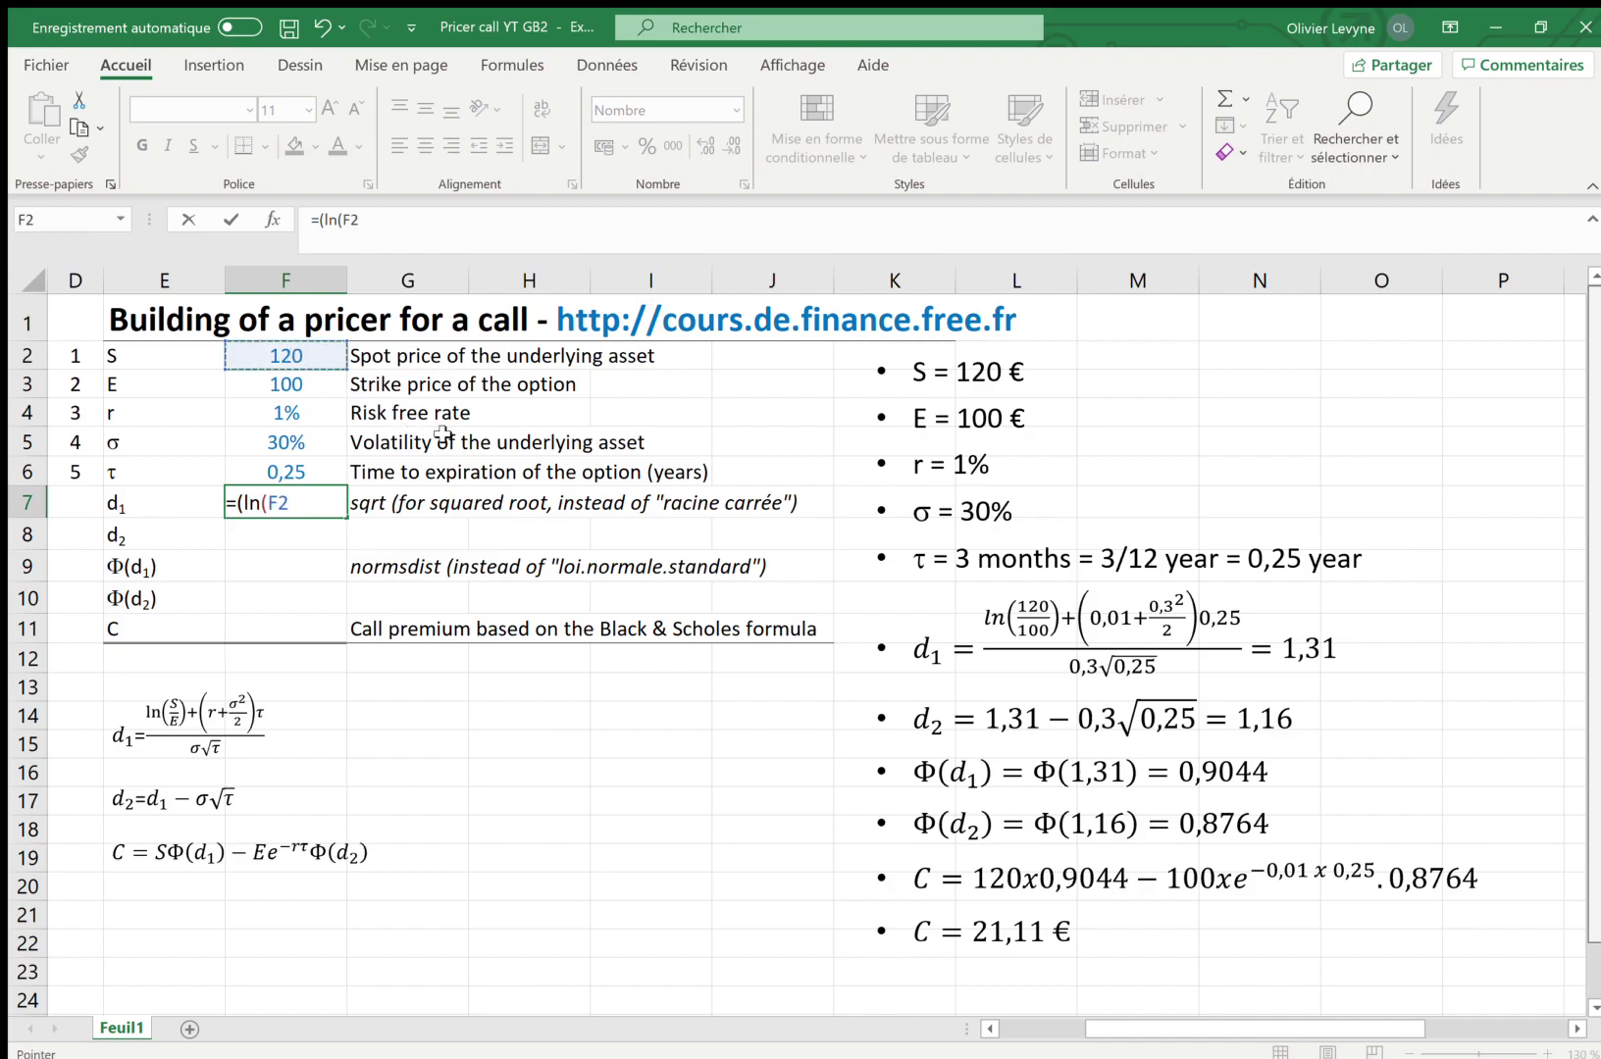
type("/")
left_click(330, 381)
type(")")
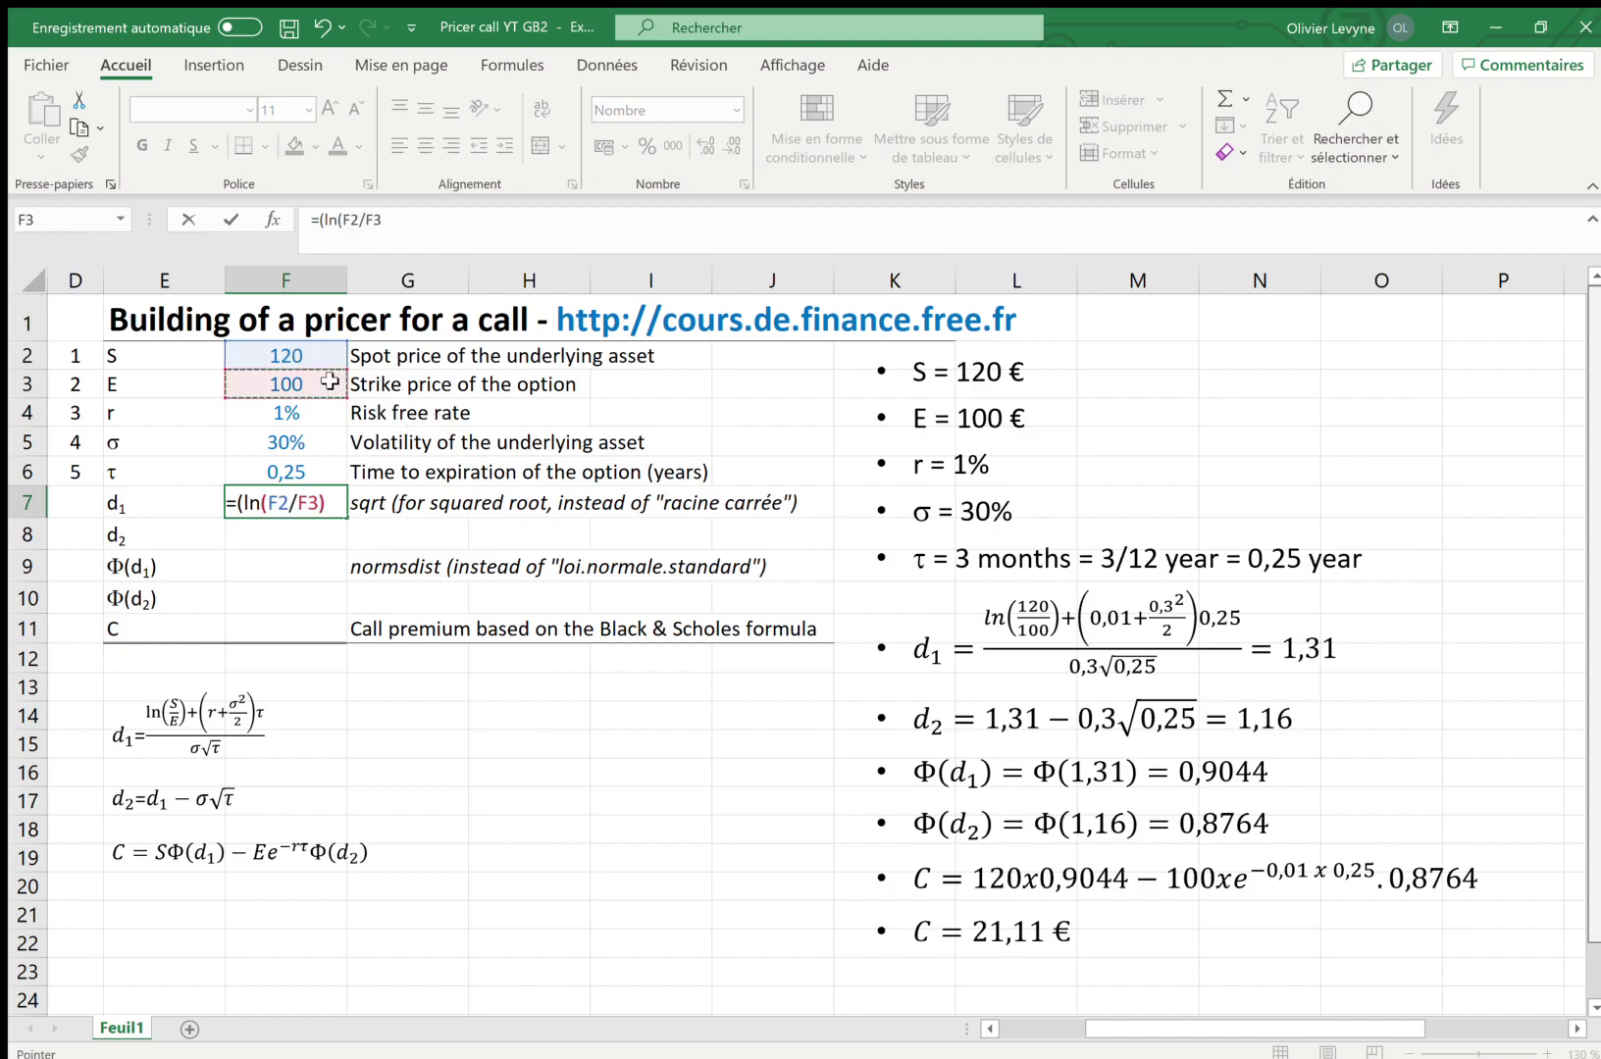
type("+(")
left_click(273, 413)
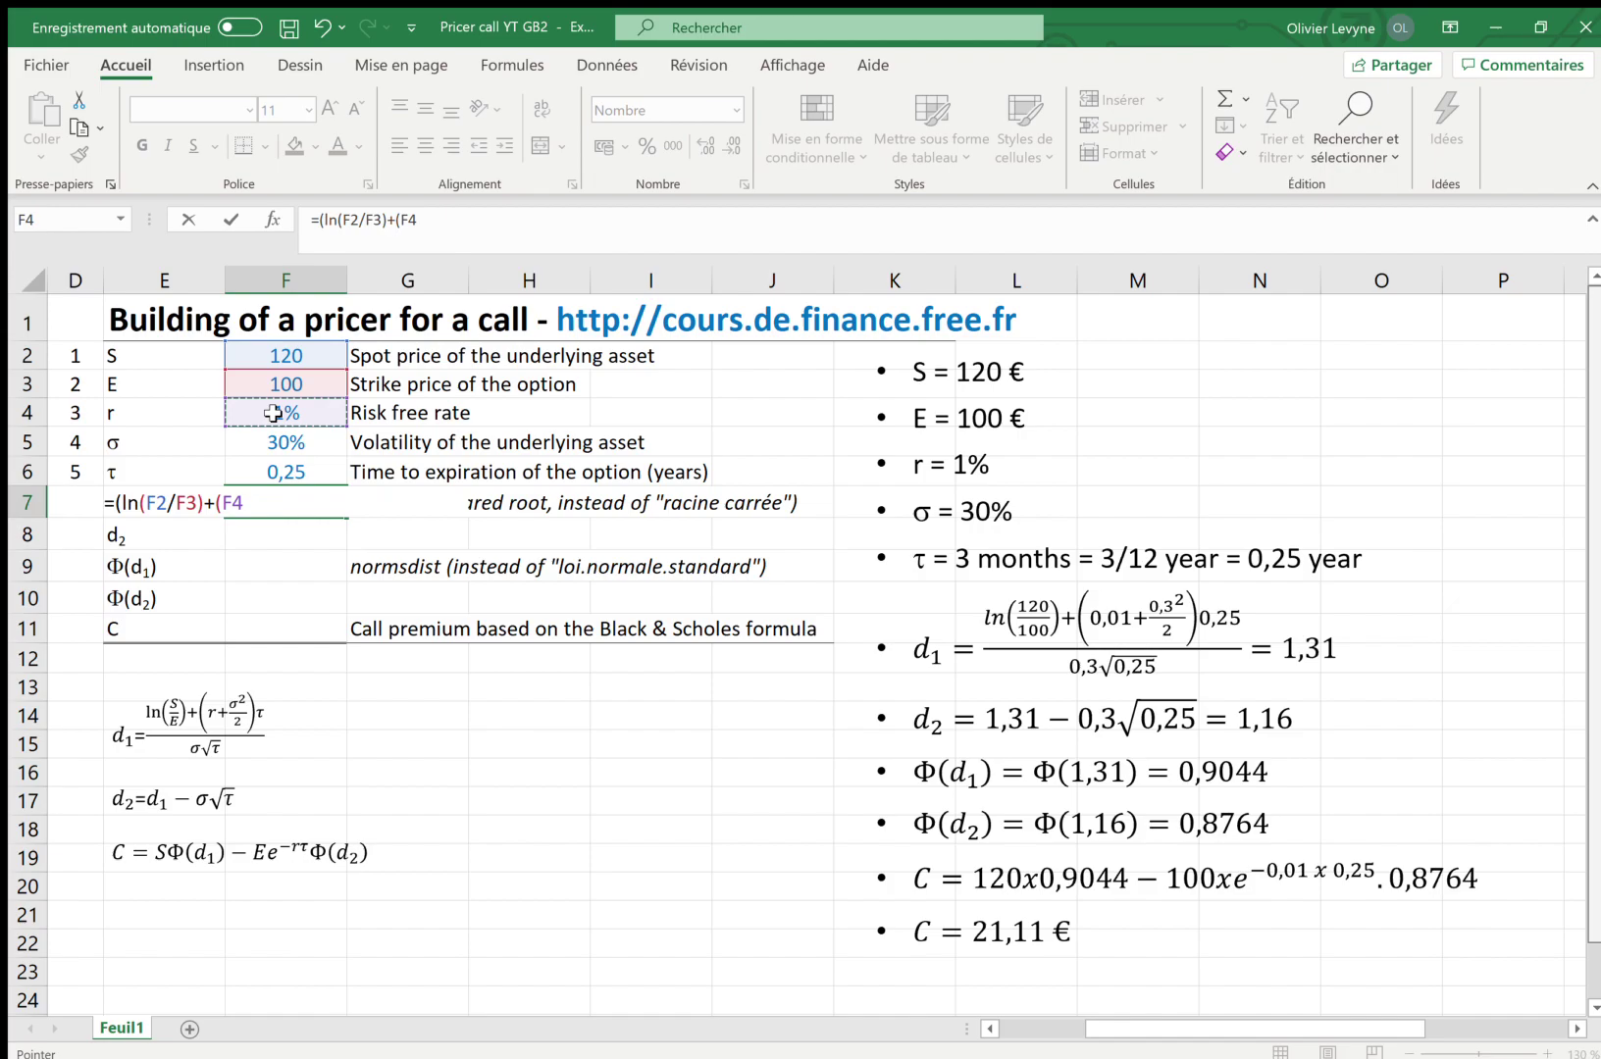
type("+")
left_click(303, 447)
type("*")
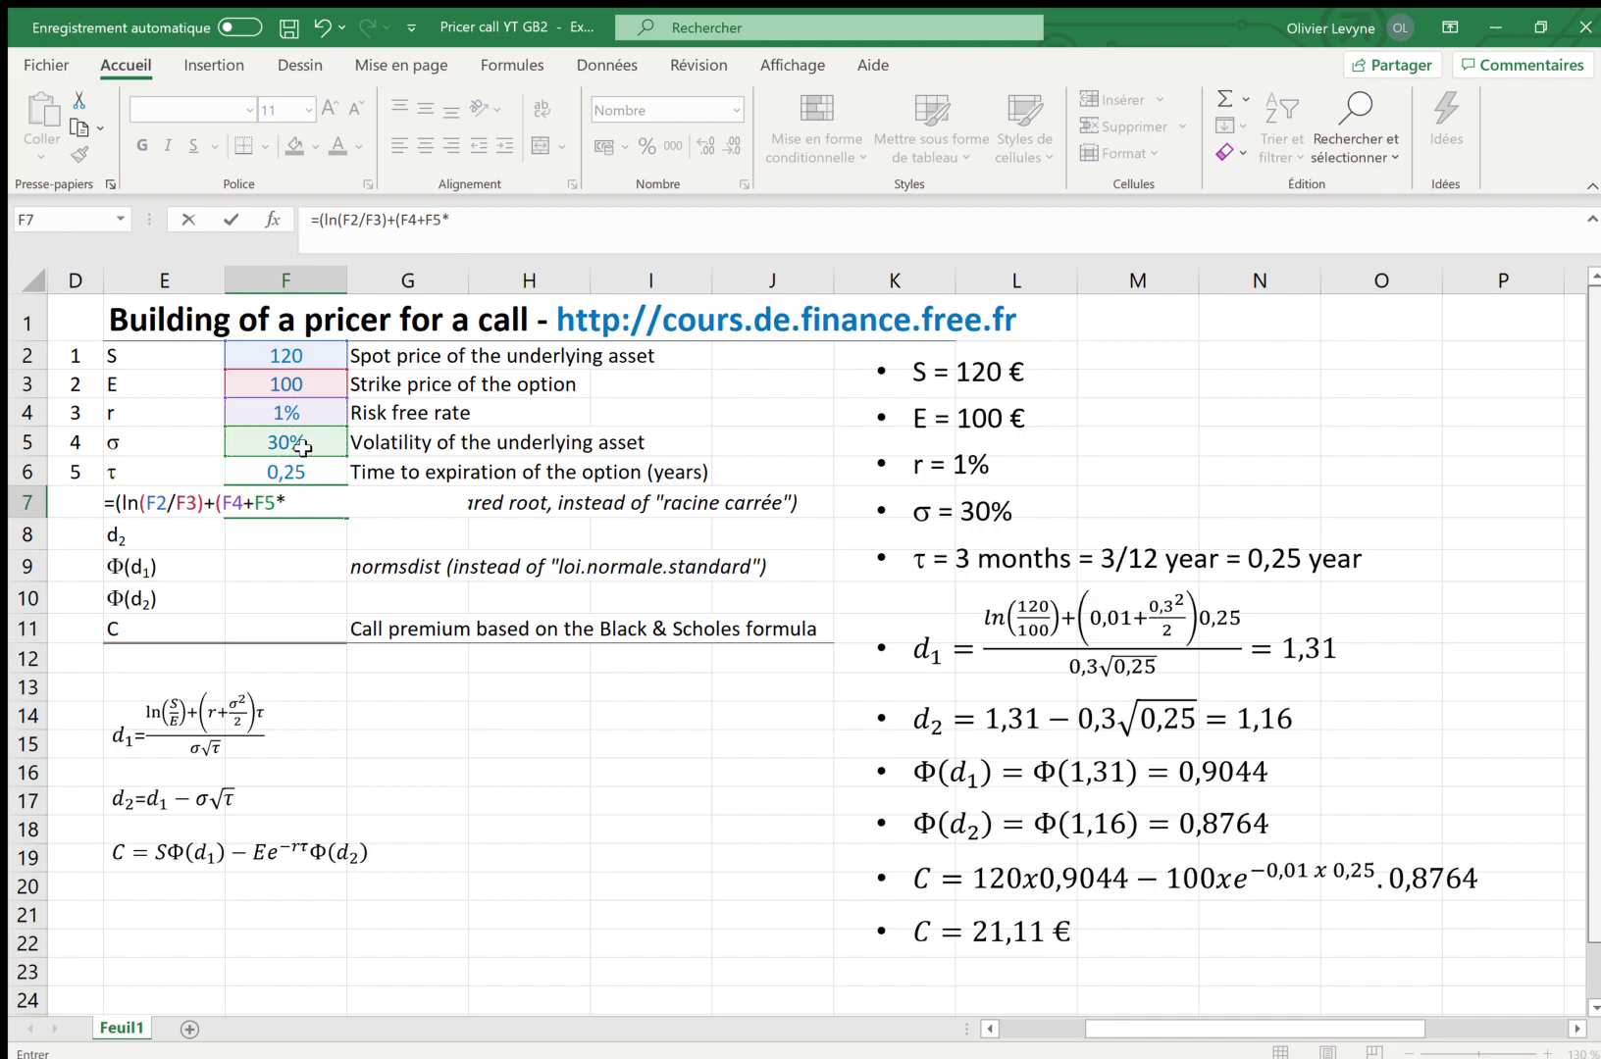
left_click(303, 448)
type("/")
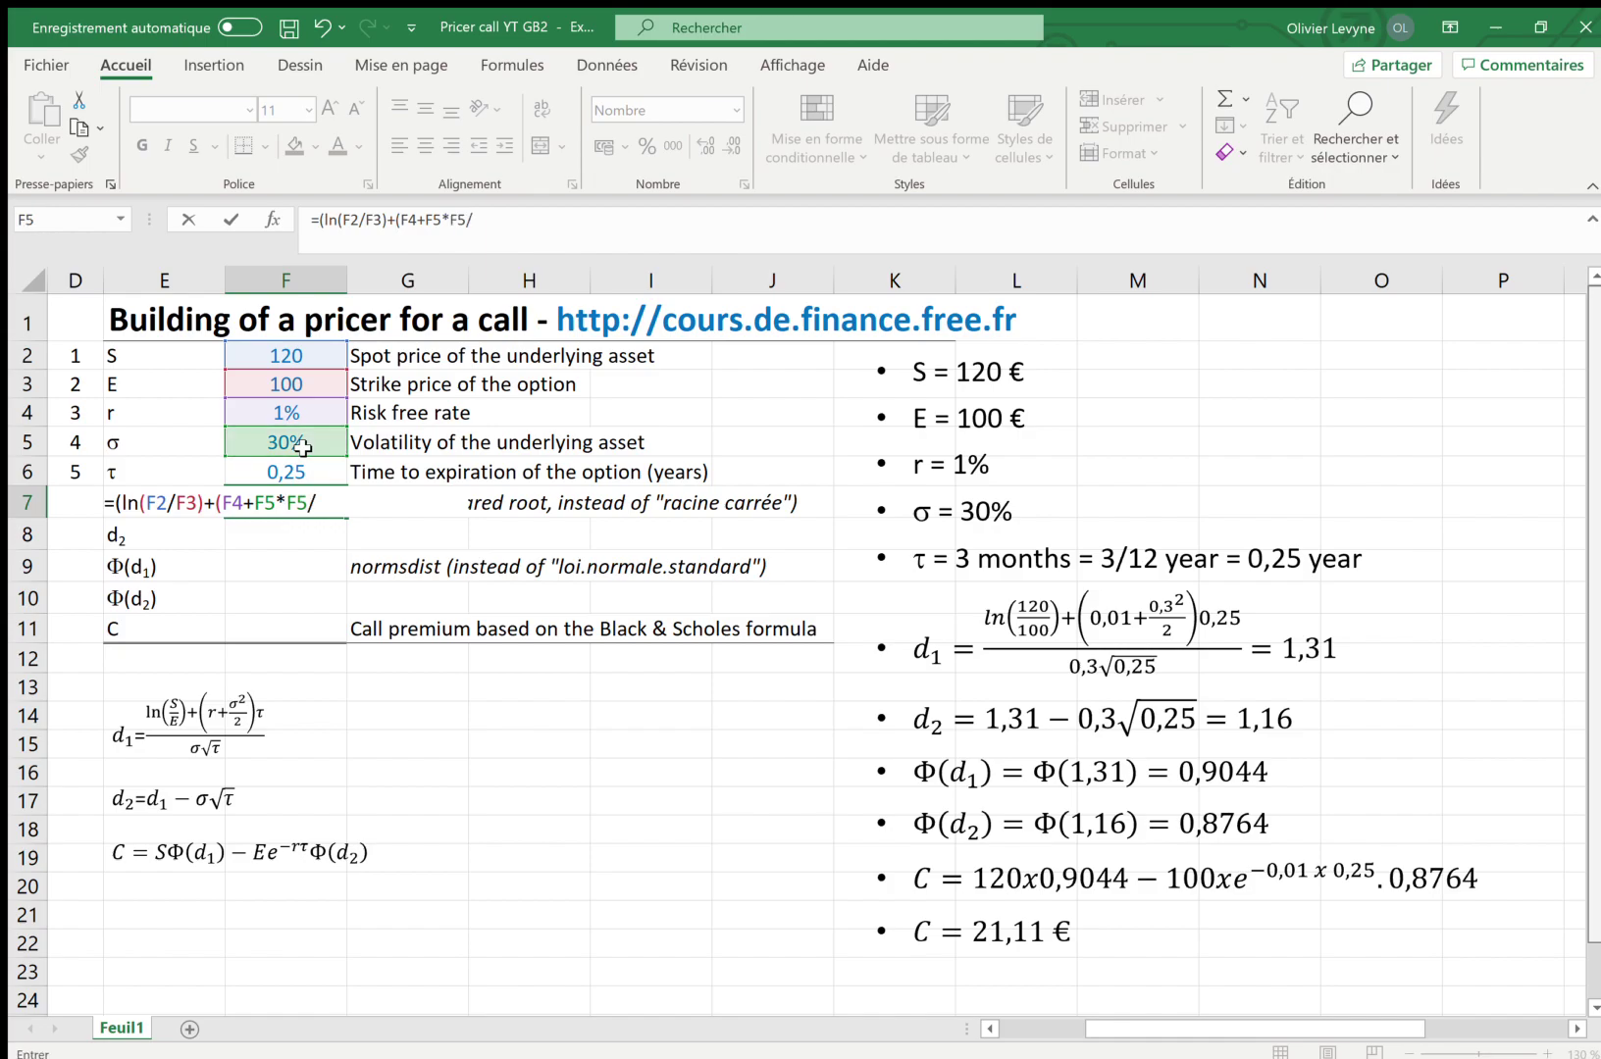
type("2)*")
left_click(294, 472)
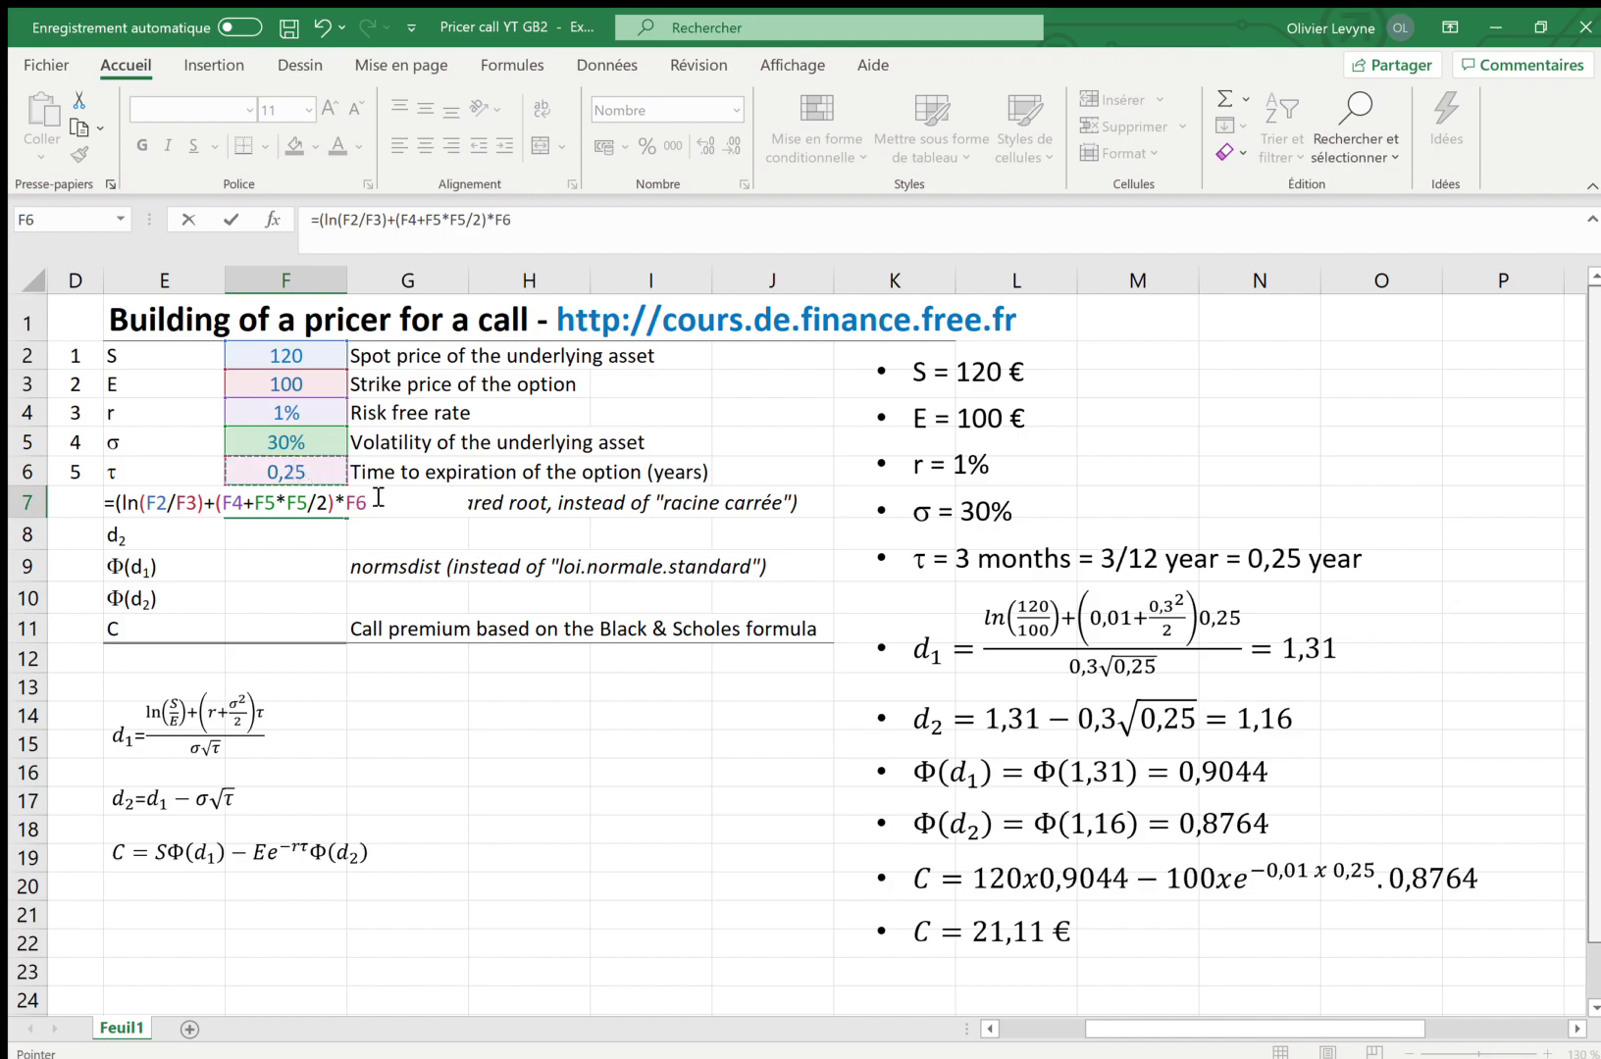
Step: Divide by F5*racine(F6) to complete d1, which returns 1,31
type(")/(")
left_click(289, 443)
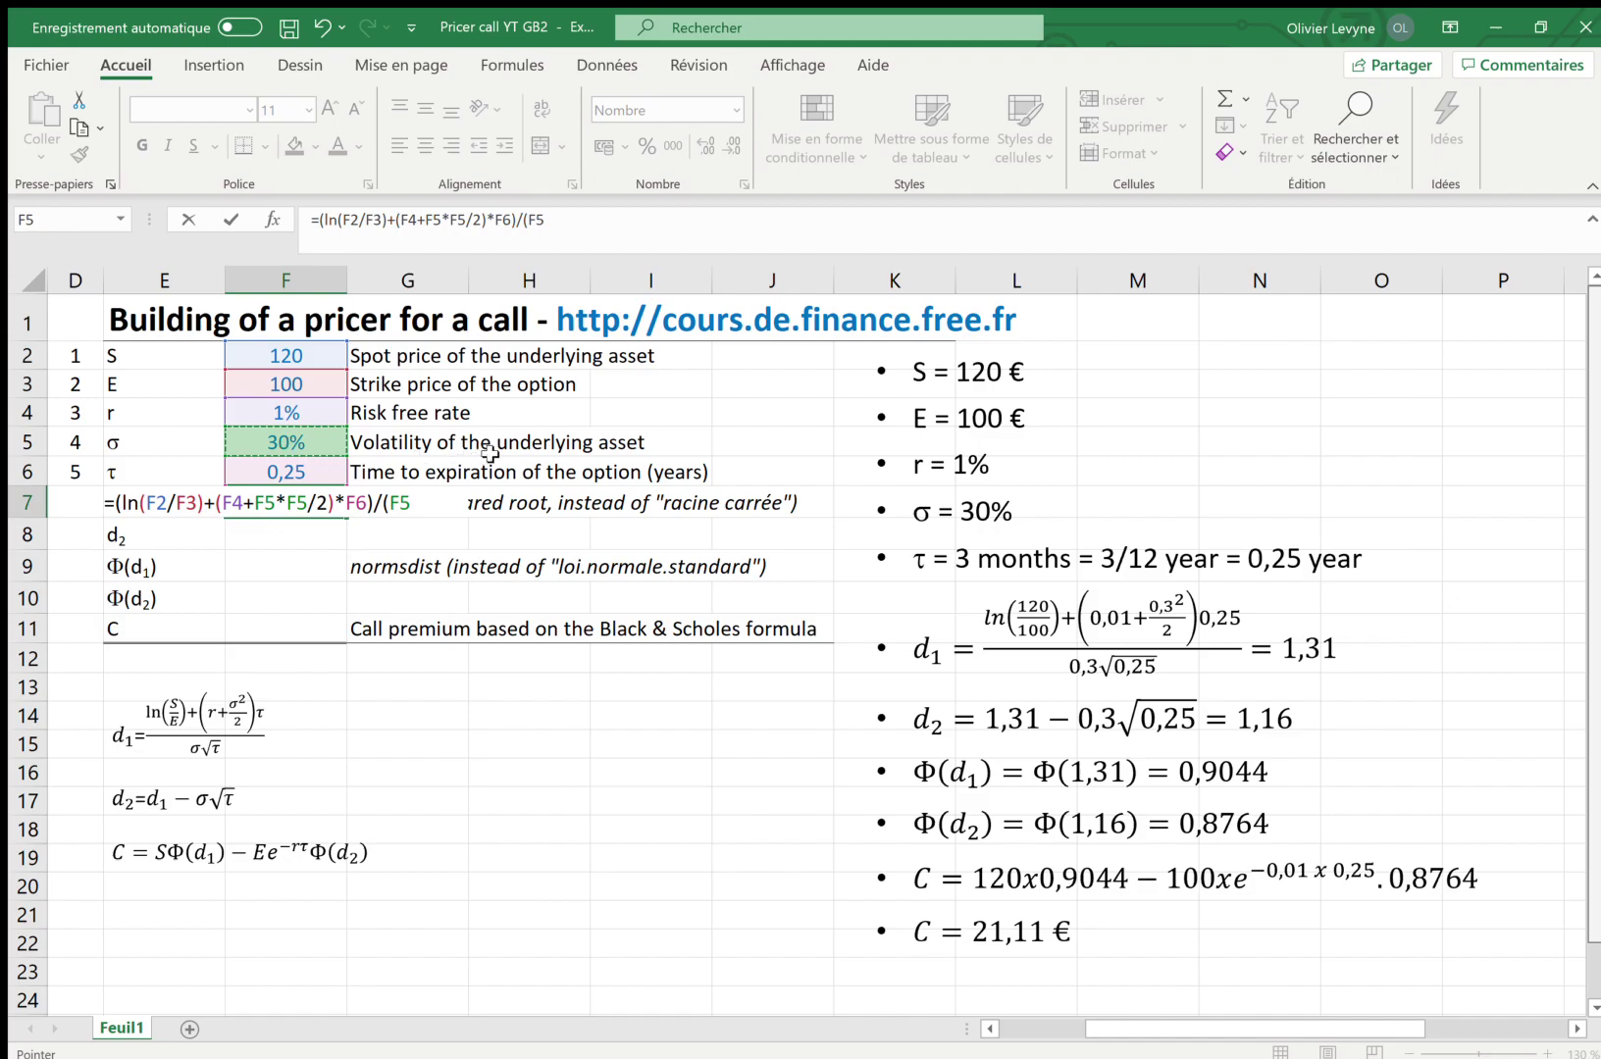
type("*racine")
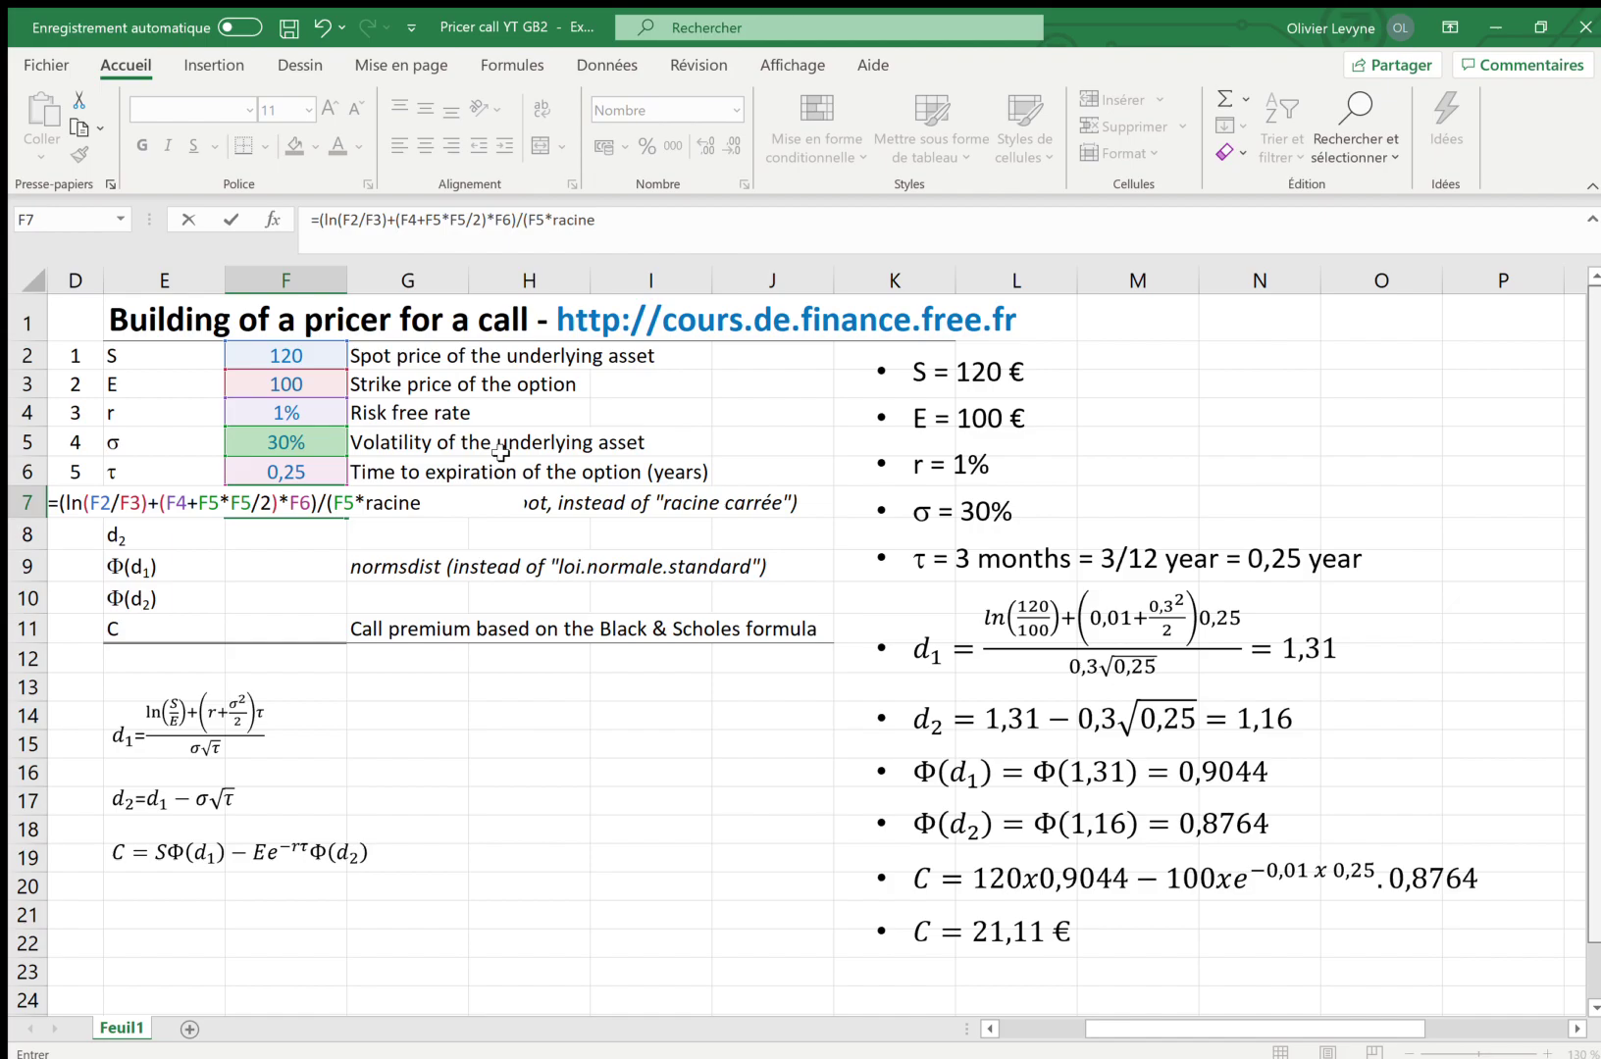
type("(")
left_click(310, 473)
type("))")
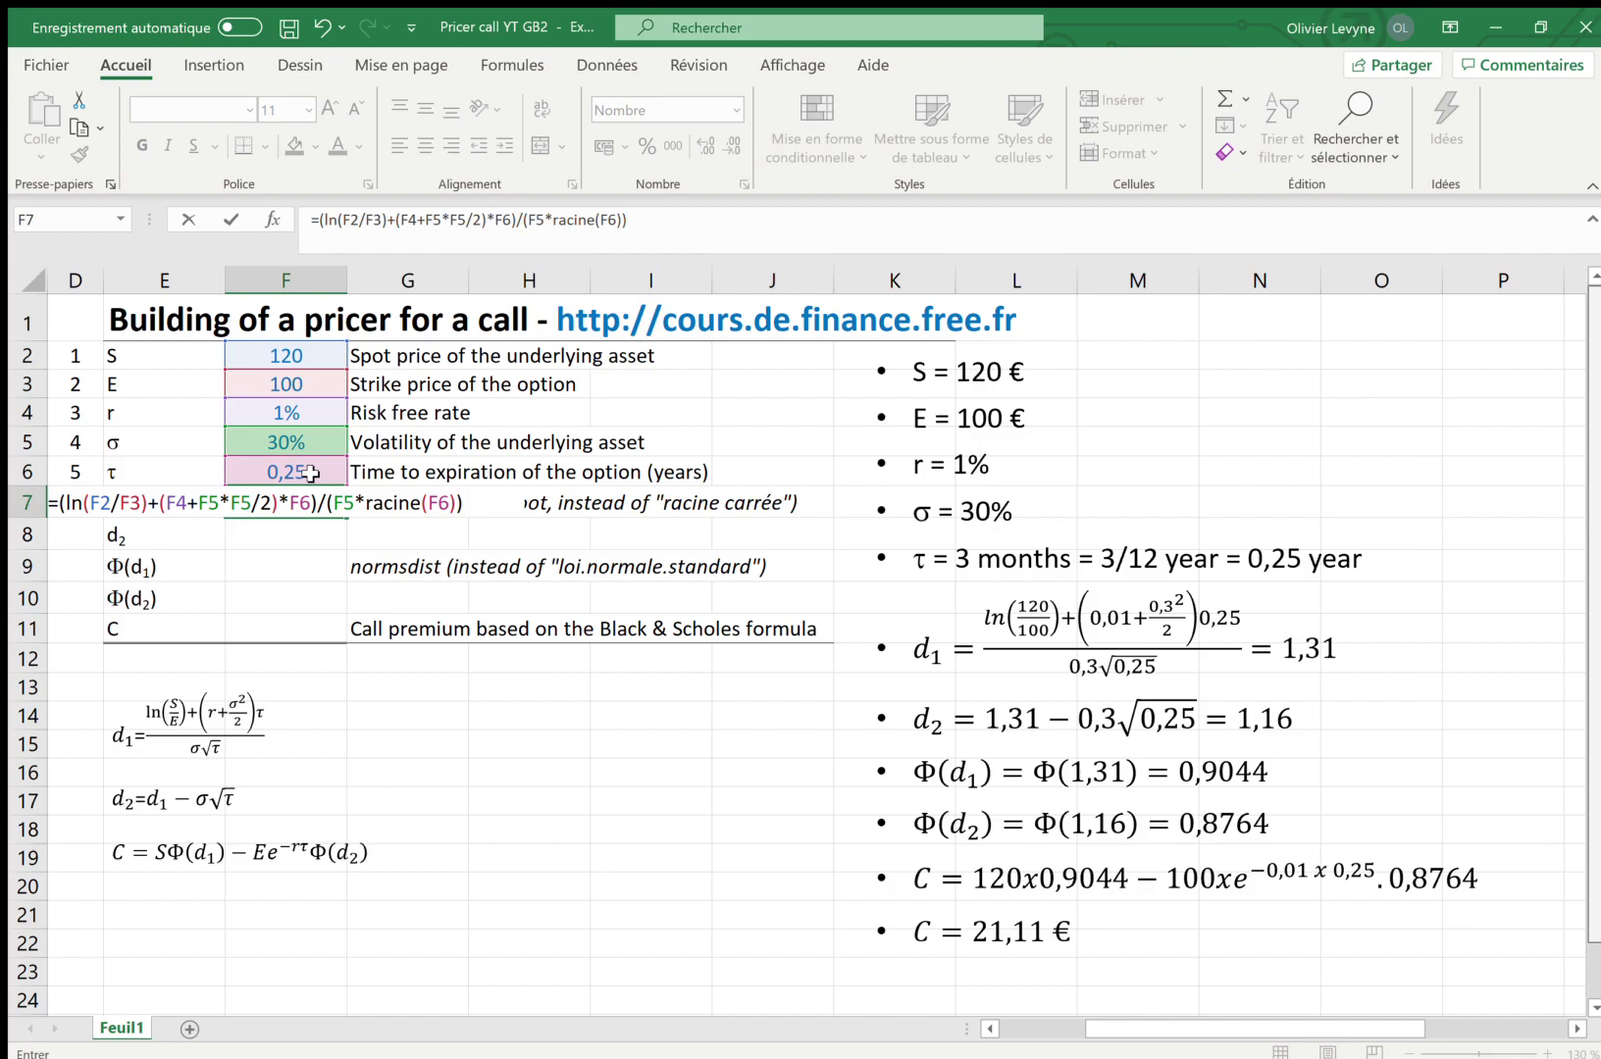
key("Return")
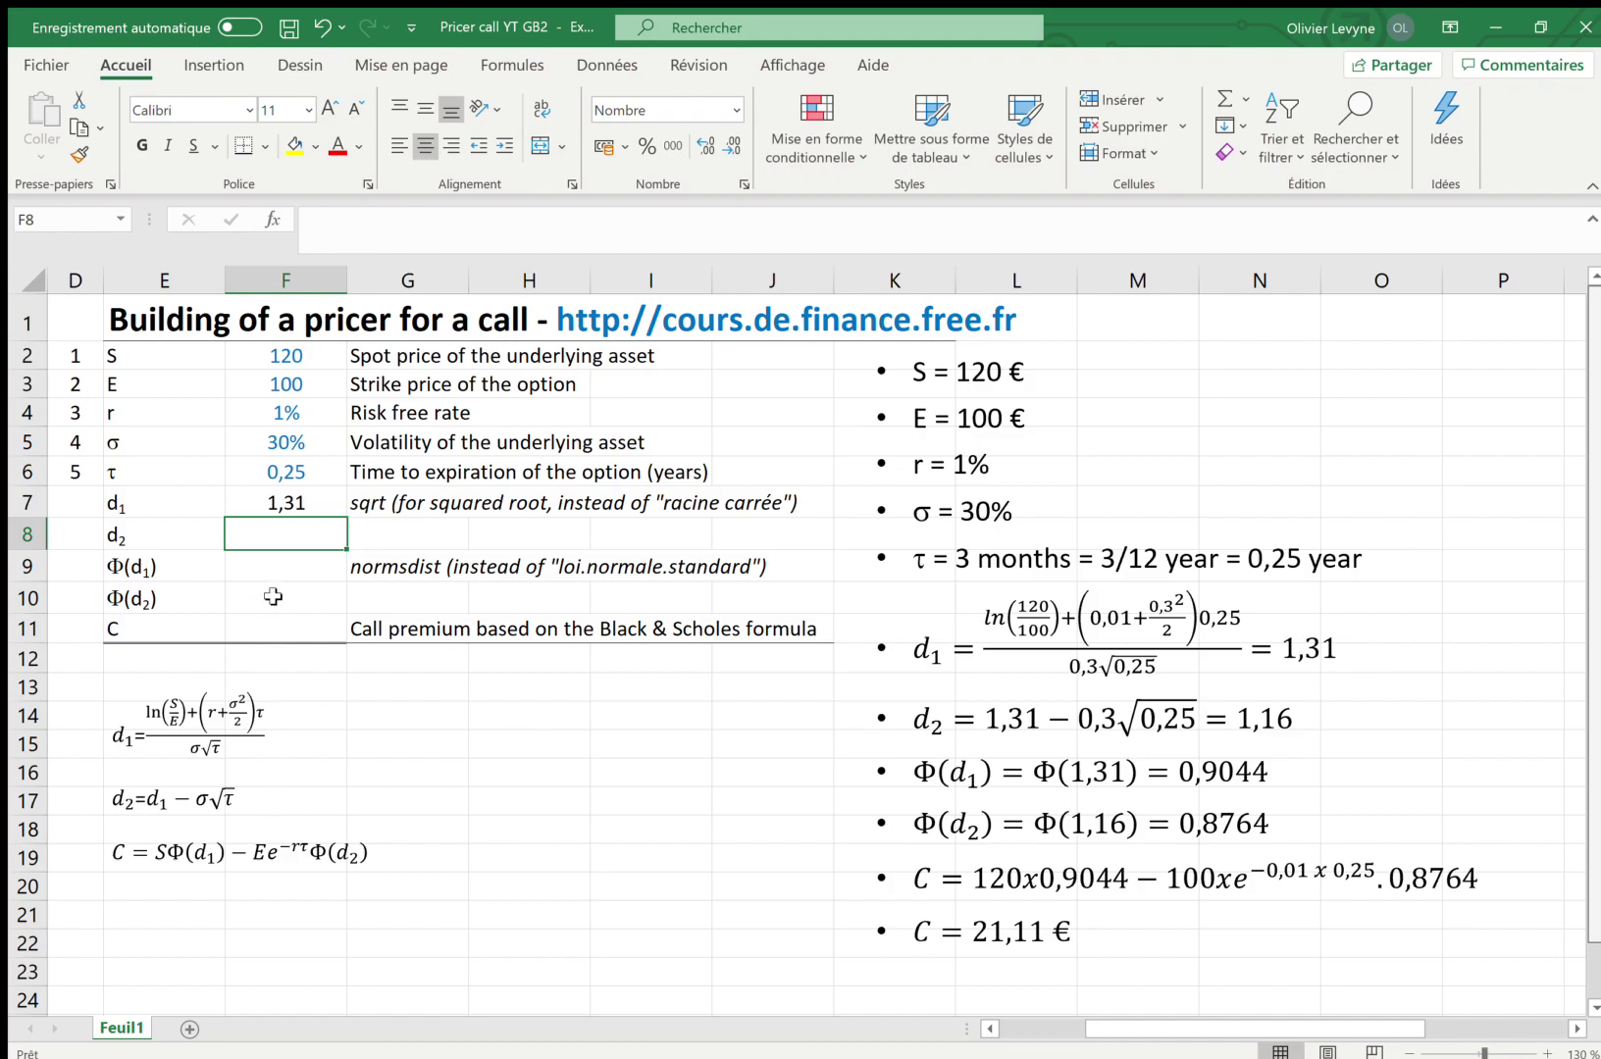
Step: Enter =F7-F5*racine(F6) in F8 so d2 shows 1,16
type("=")
key("Up")
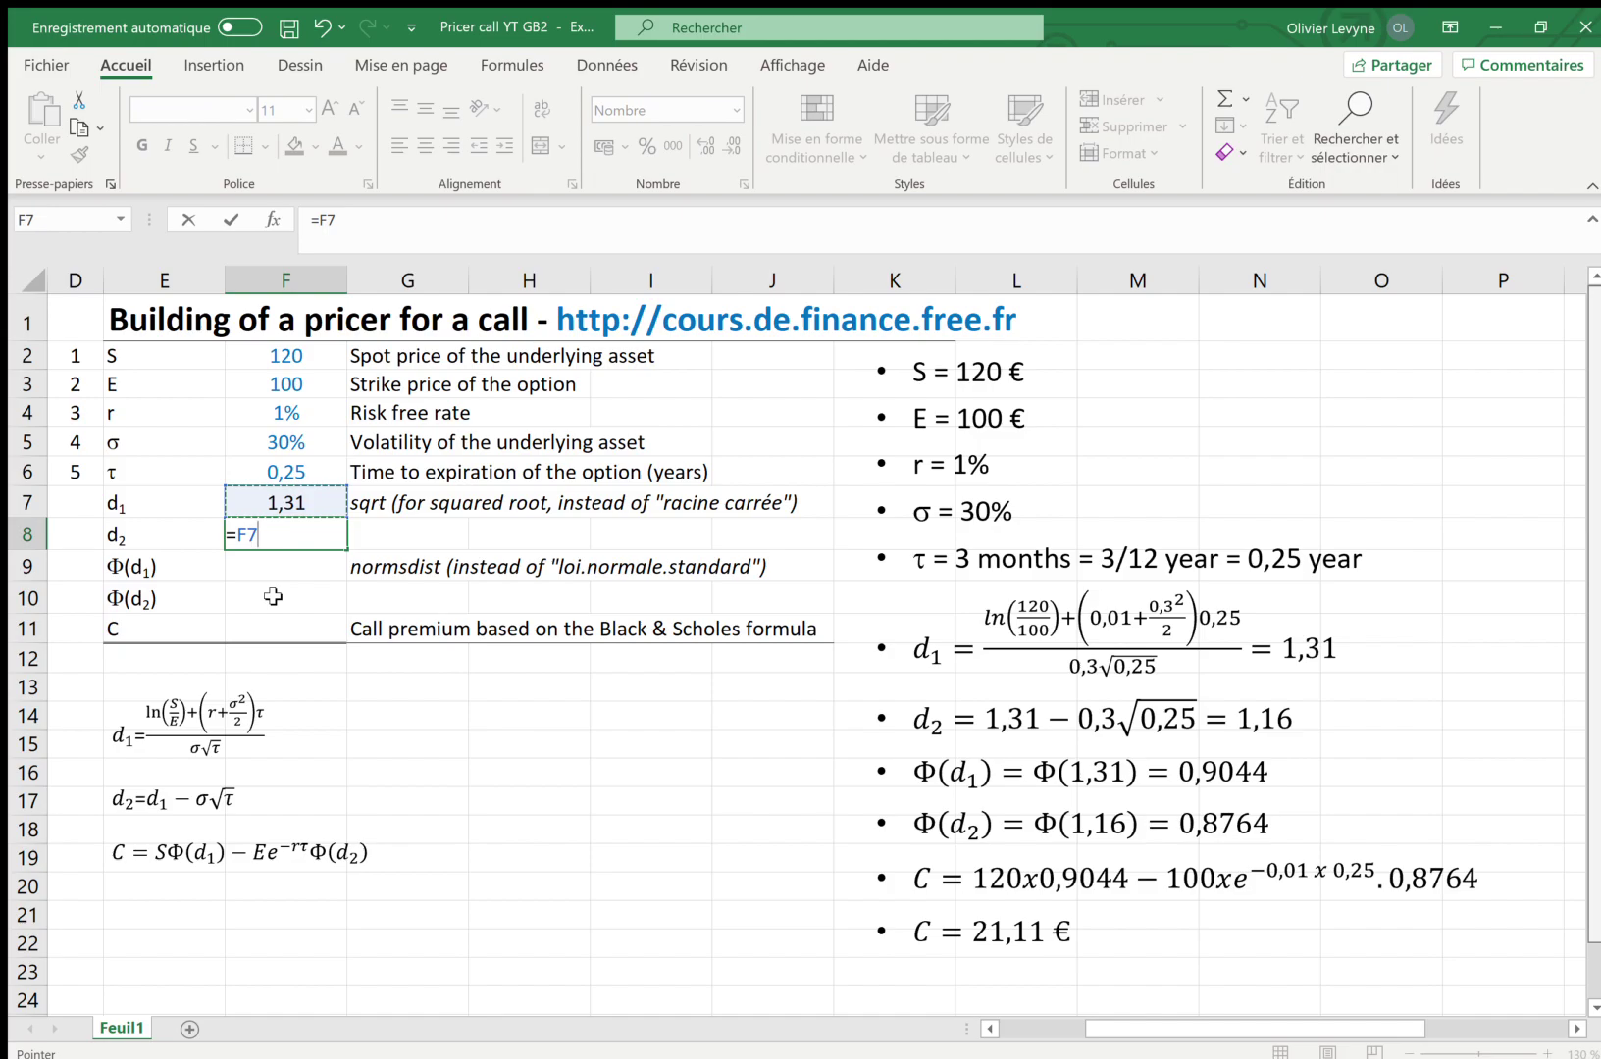
type("-")
left_click(286, 441)
type("*racine")
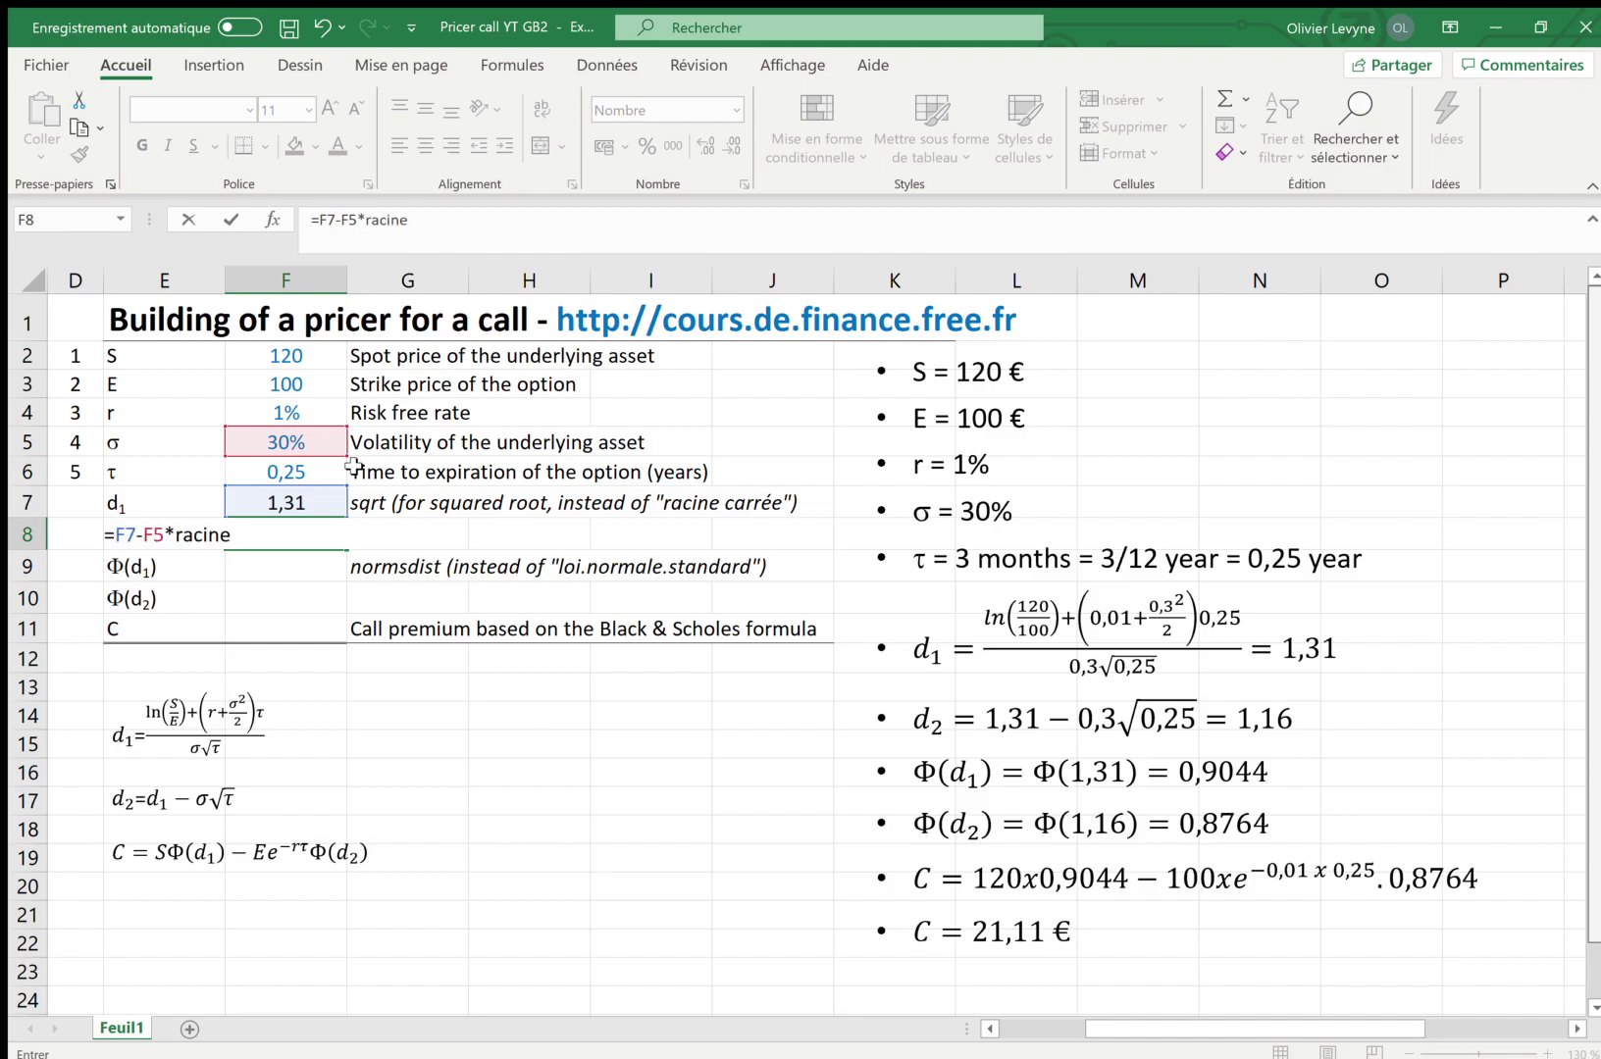
type("(")
left_click(286, 469)
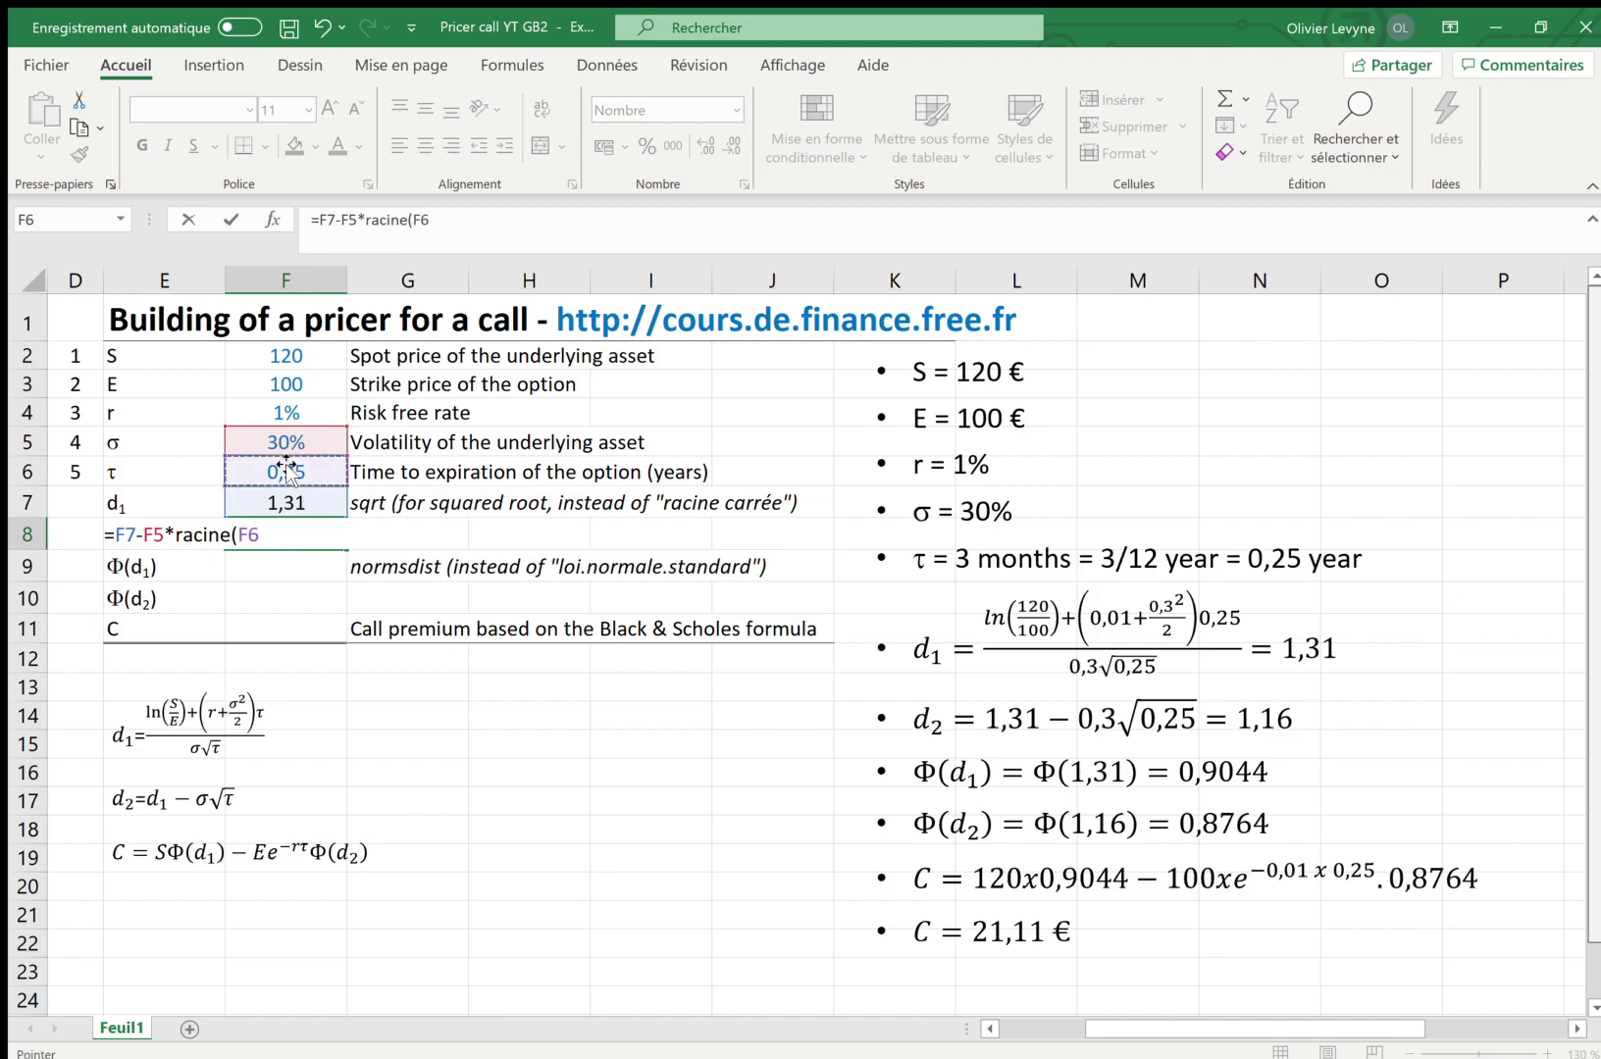
type(")")
key("Return")
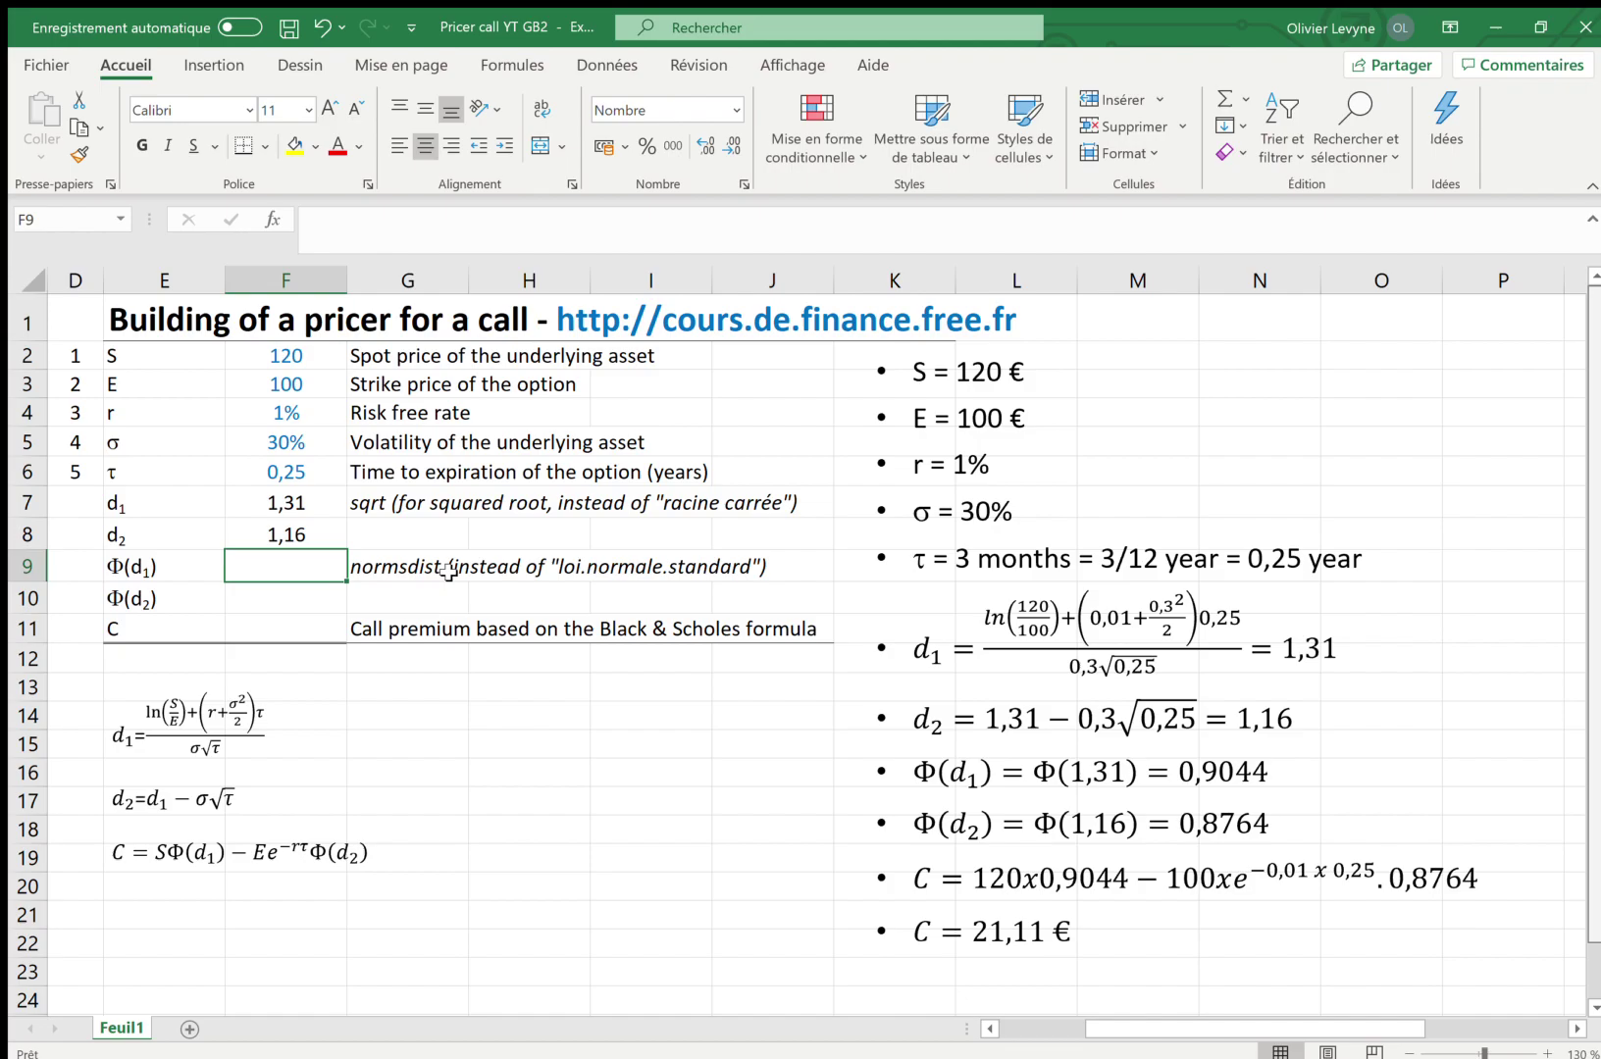
Step: Enter =LOI.NORMALE.STANDARD(F7) in F9 for Φ(d1) = 0,9044
type("=loi.")
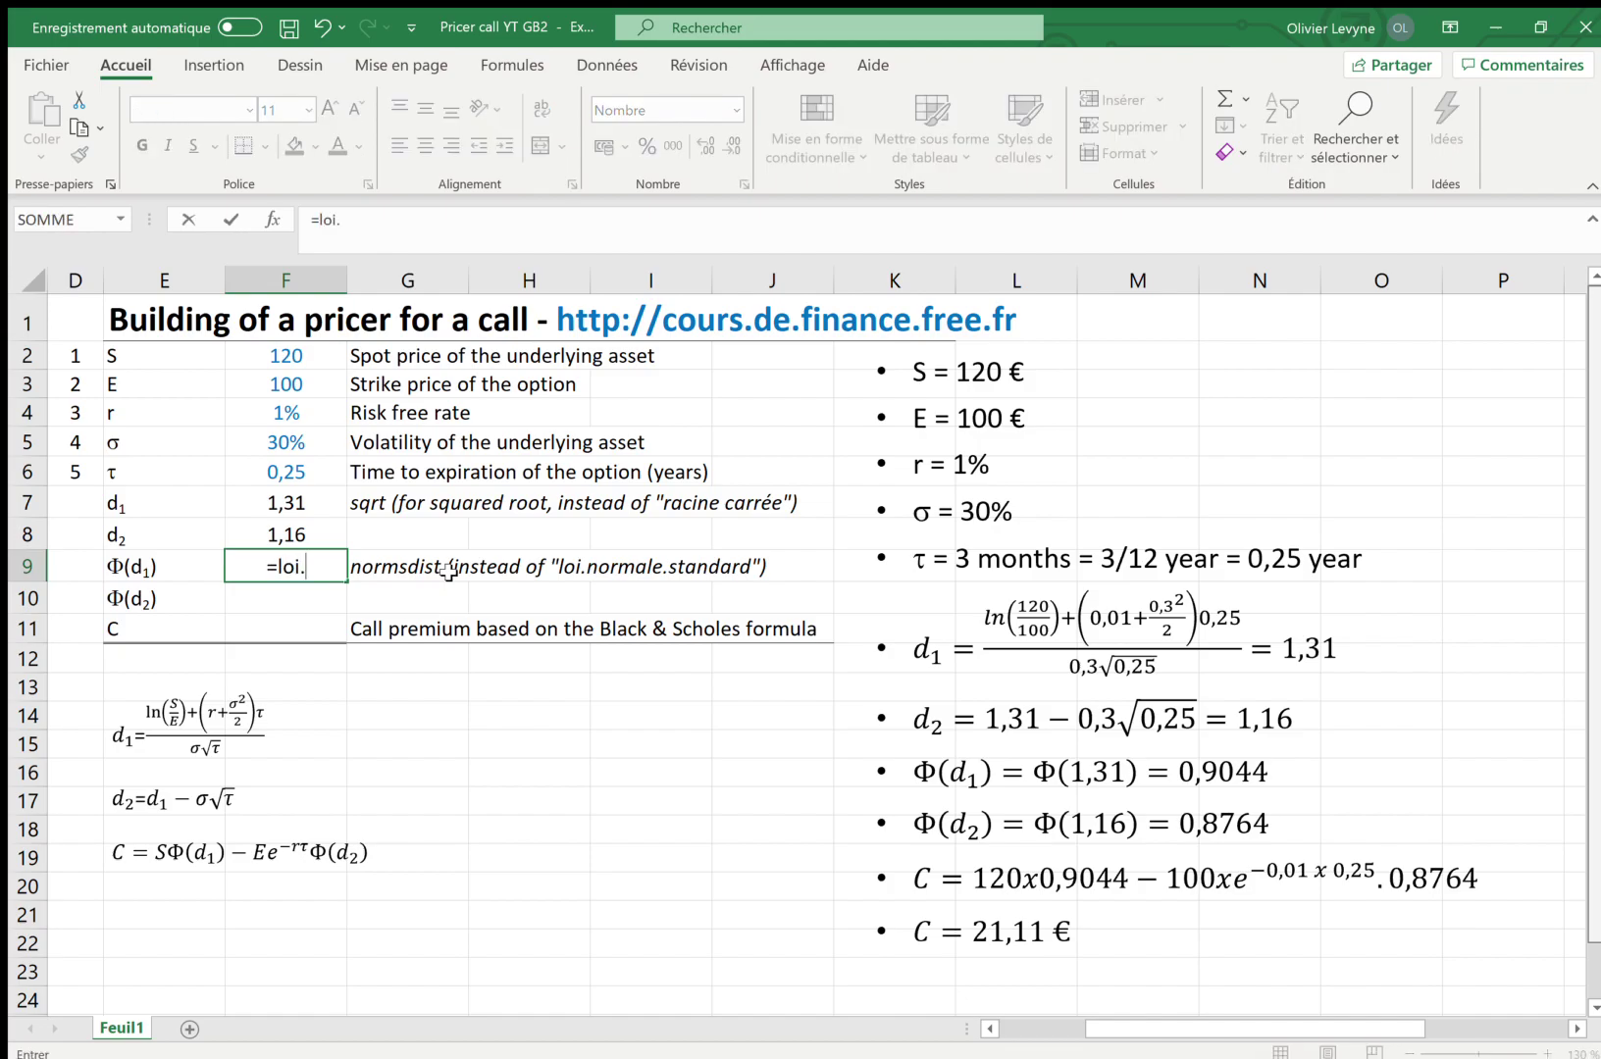
type("normale")
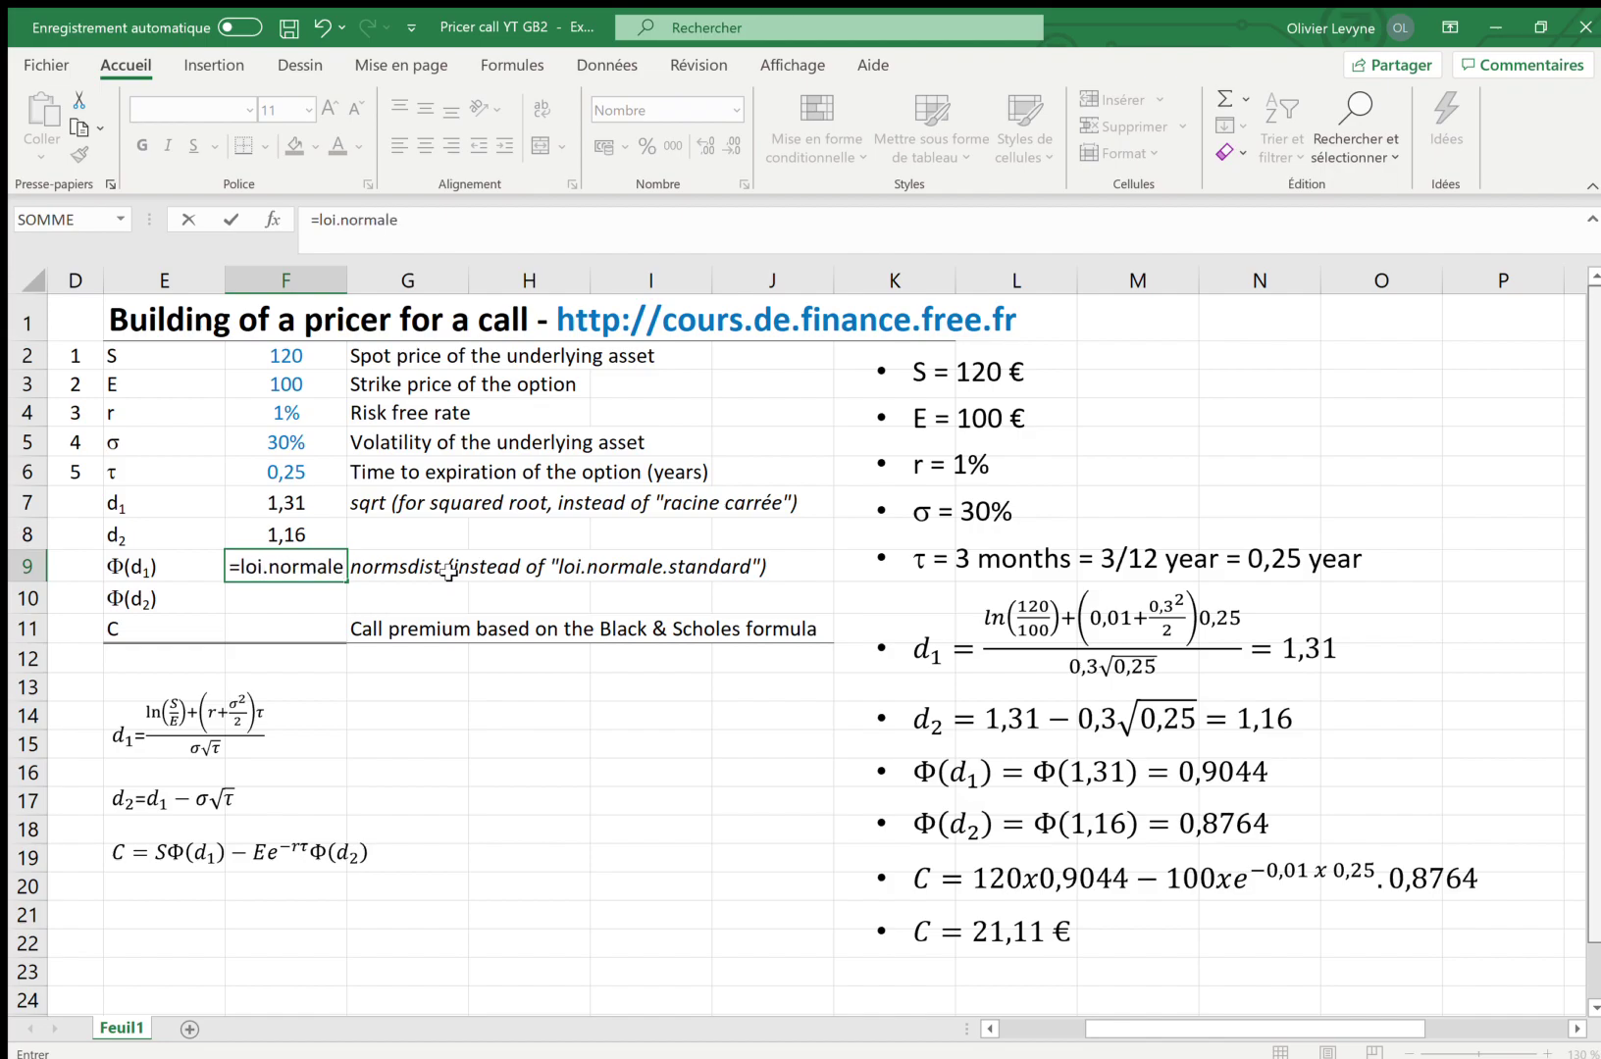
type(".s")
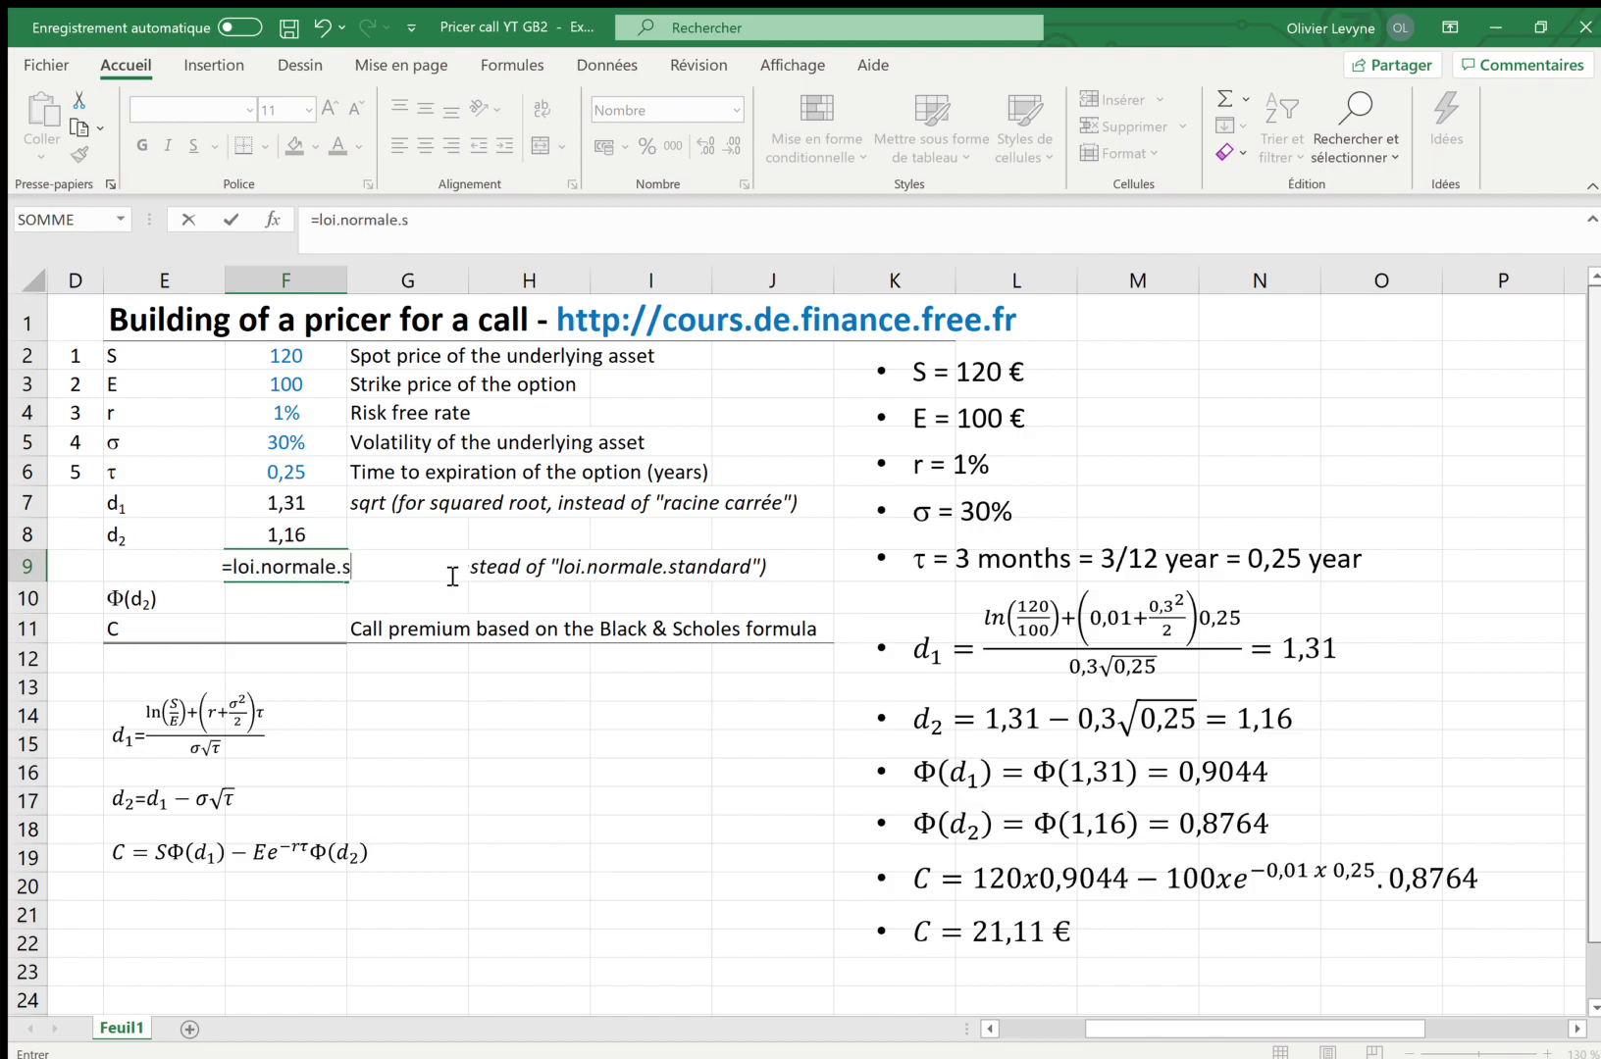
type("tan")
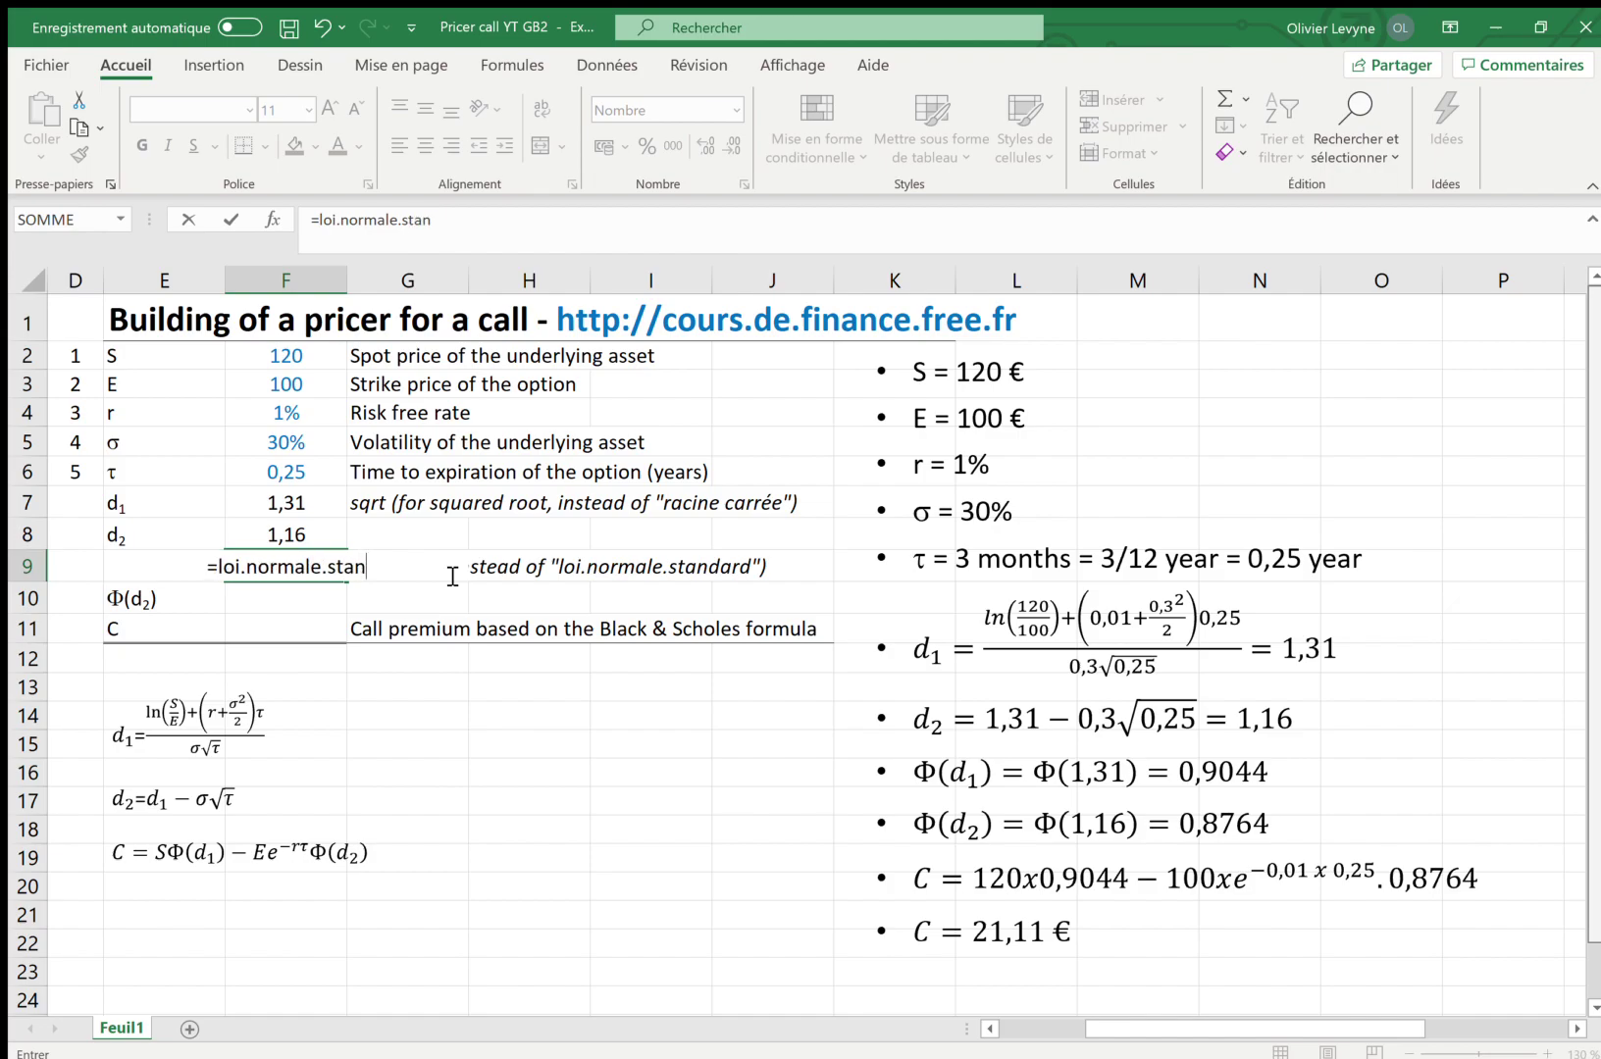
type("da")
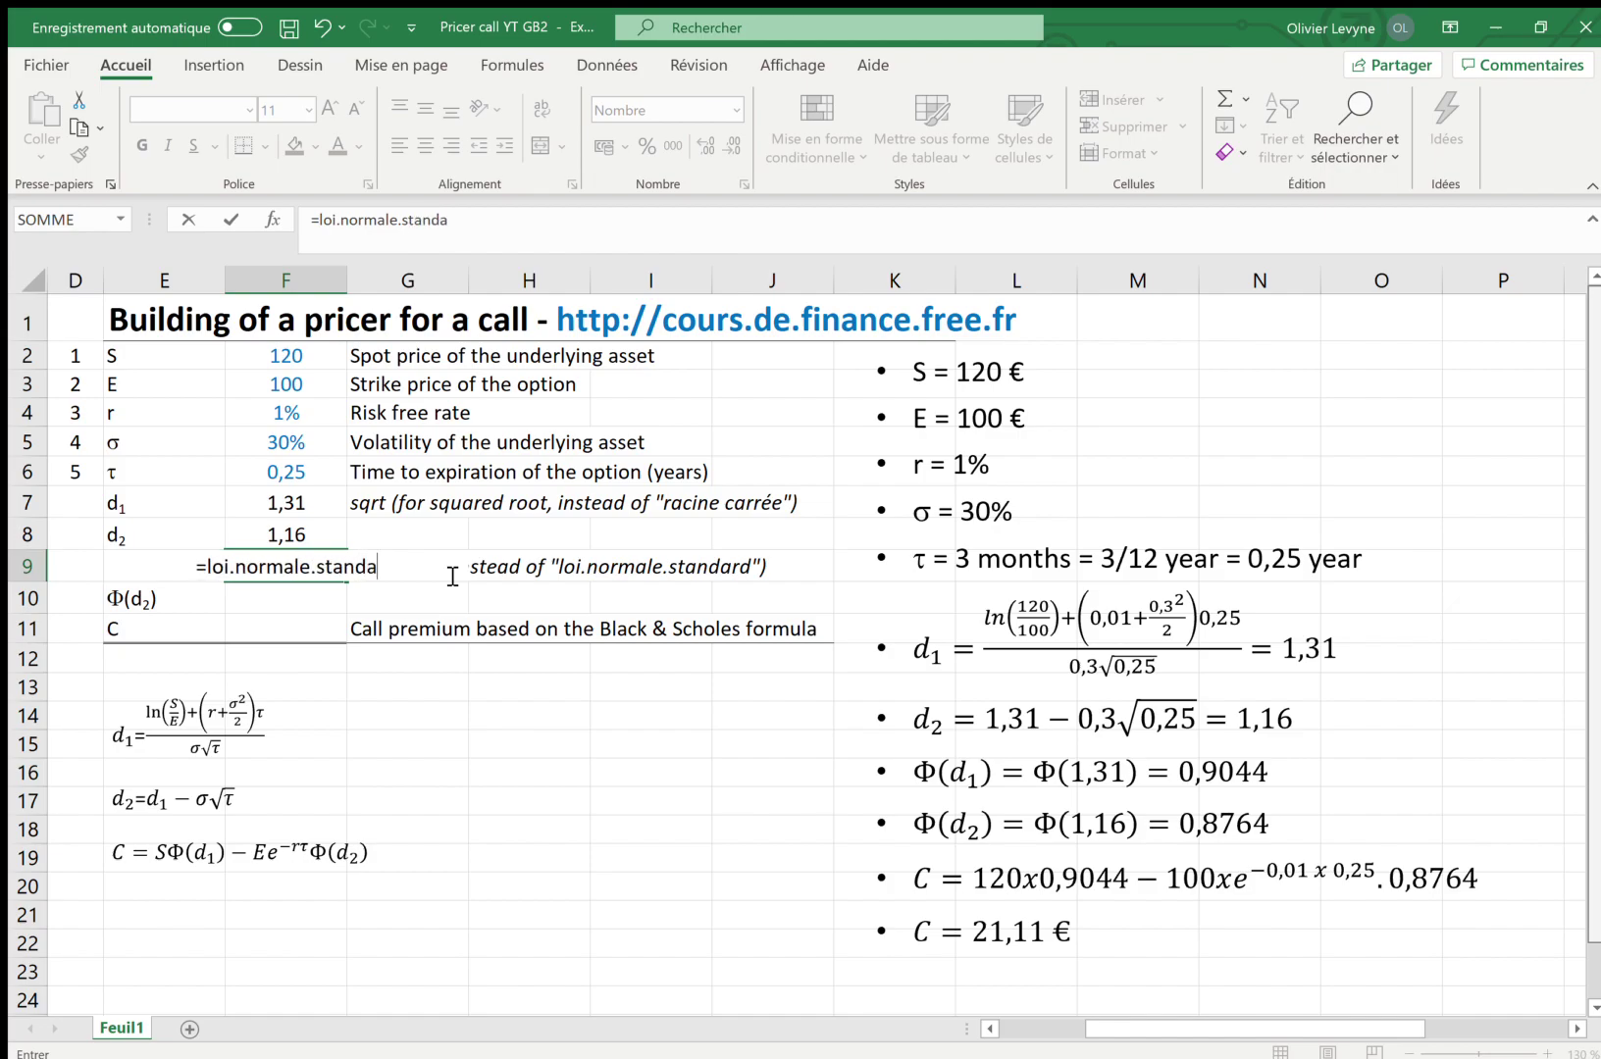
type("rd")
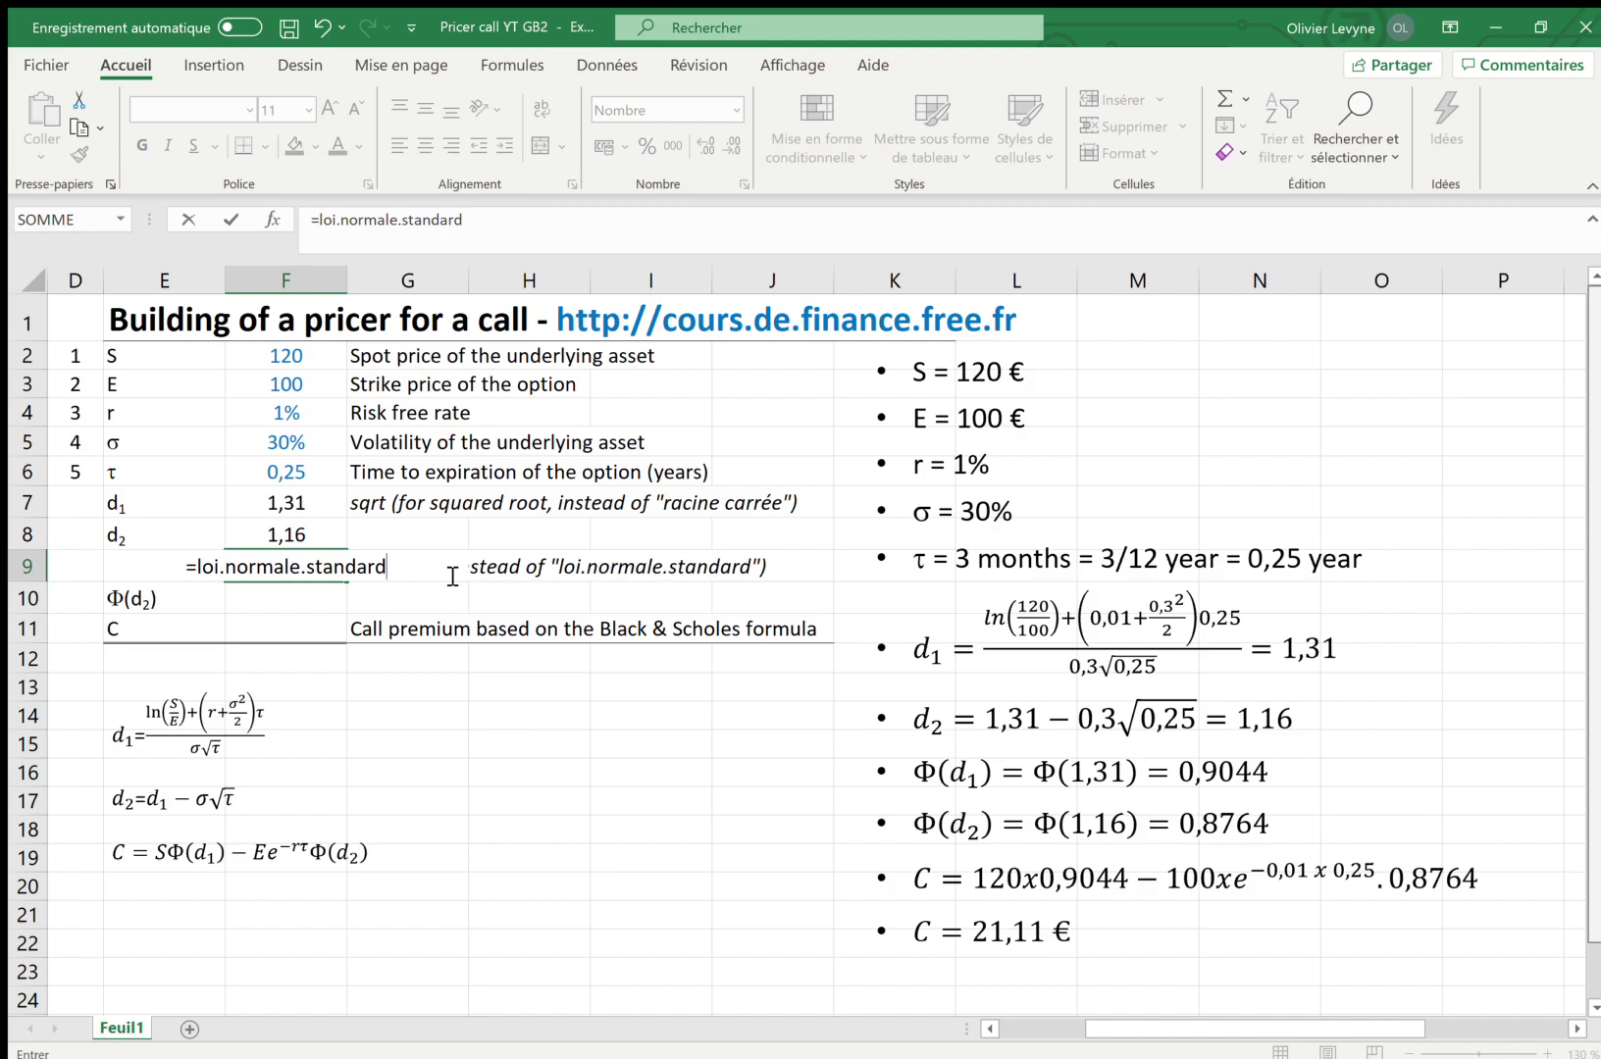
type("(")
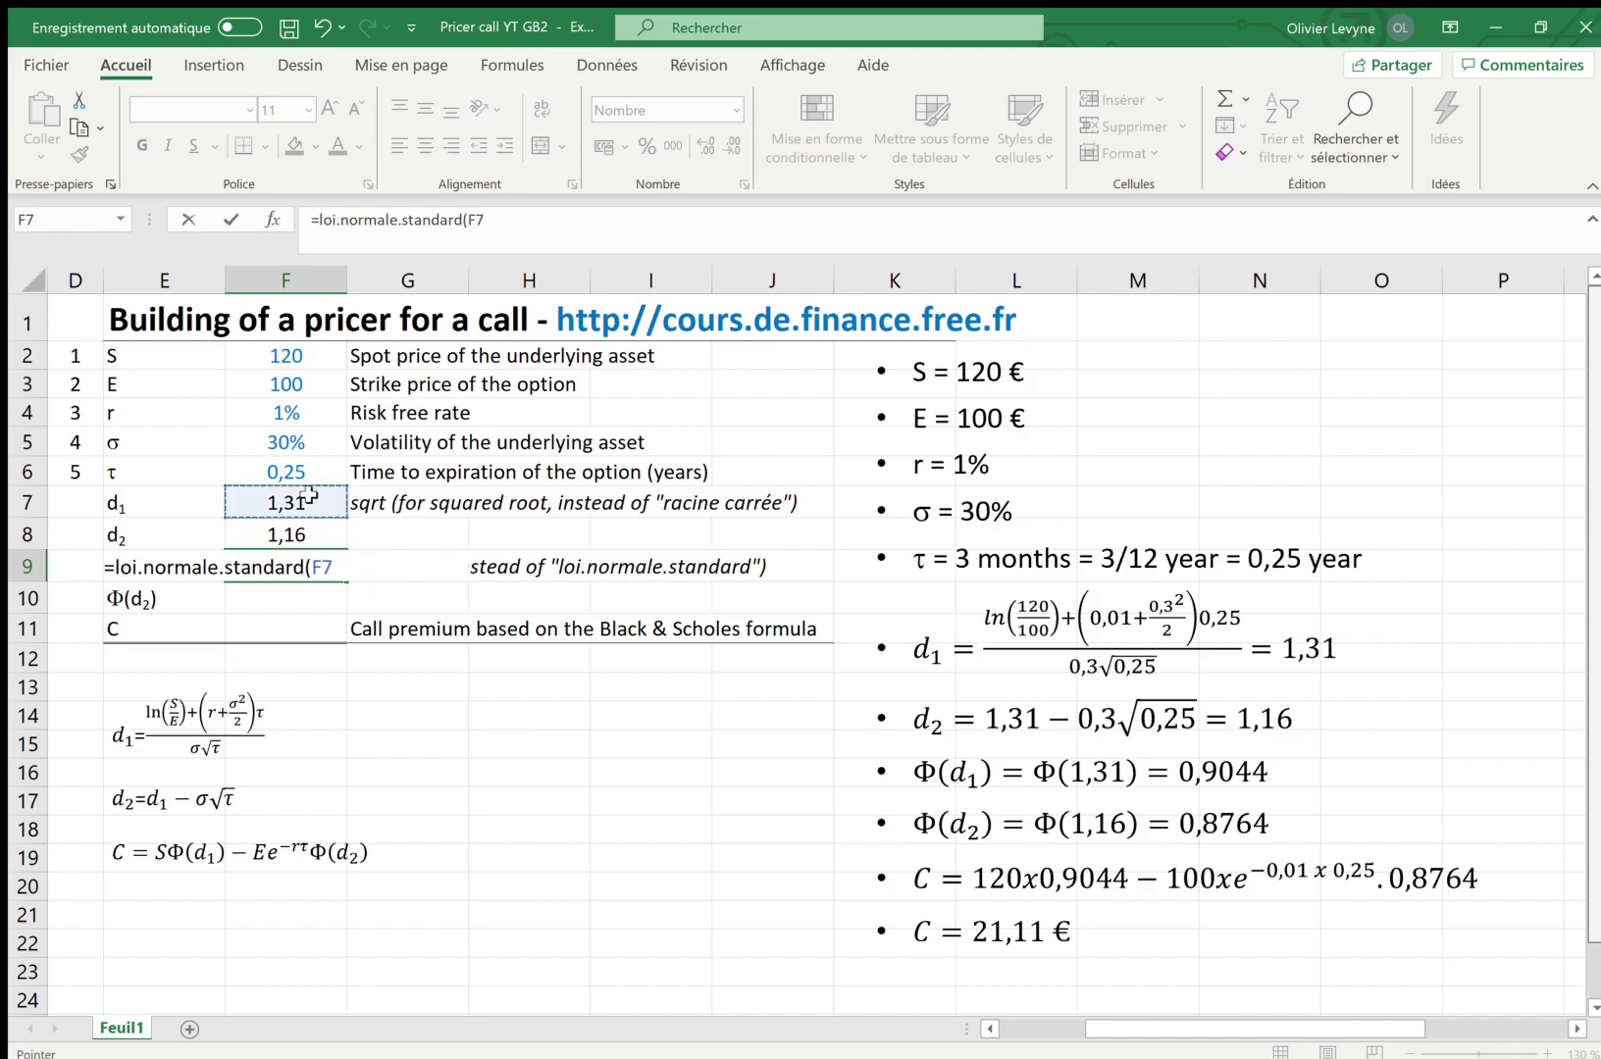
type(")")
key("Return")
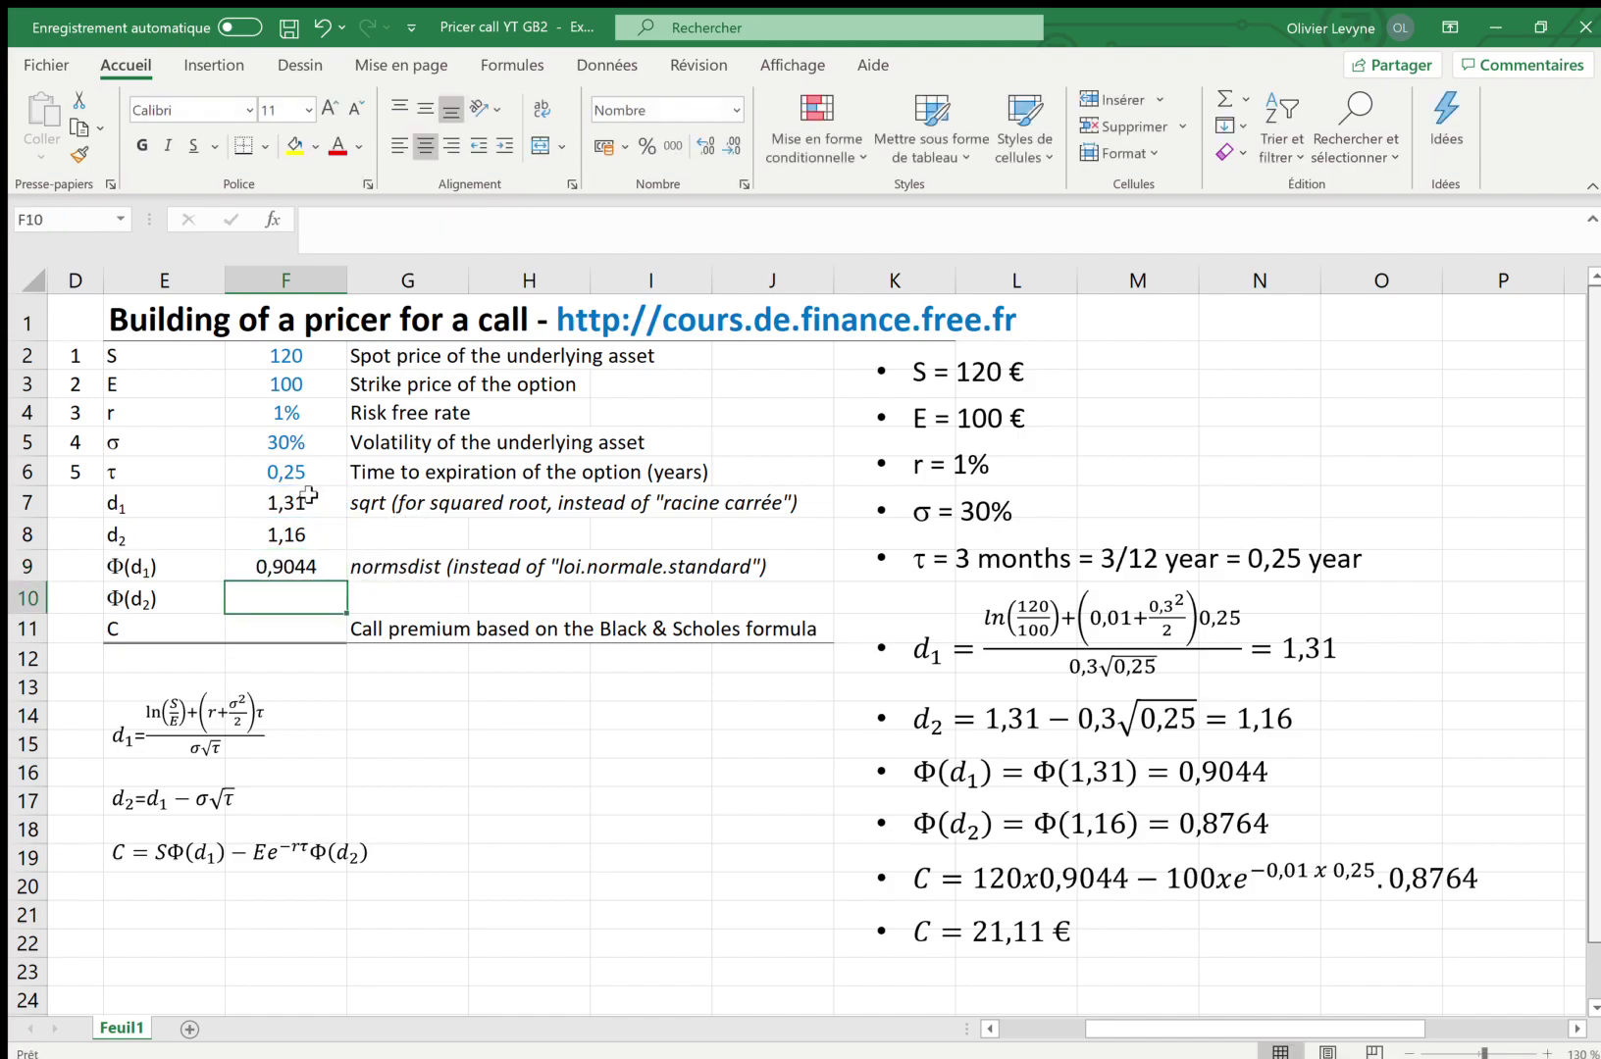
Step: Copy the F9 formula into F10 to get Φ(d2) = 0,8764
key("Up")
key("ctrl+c")
key("Down")
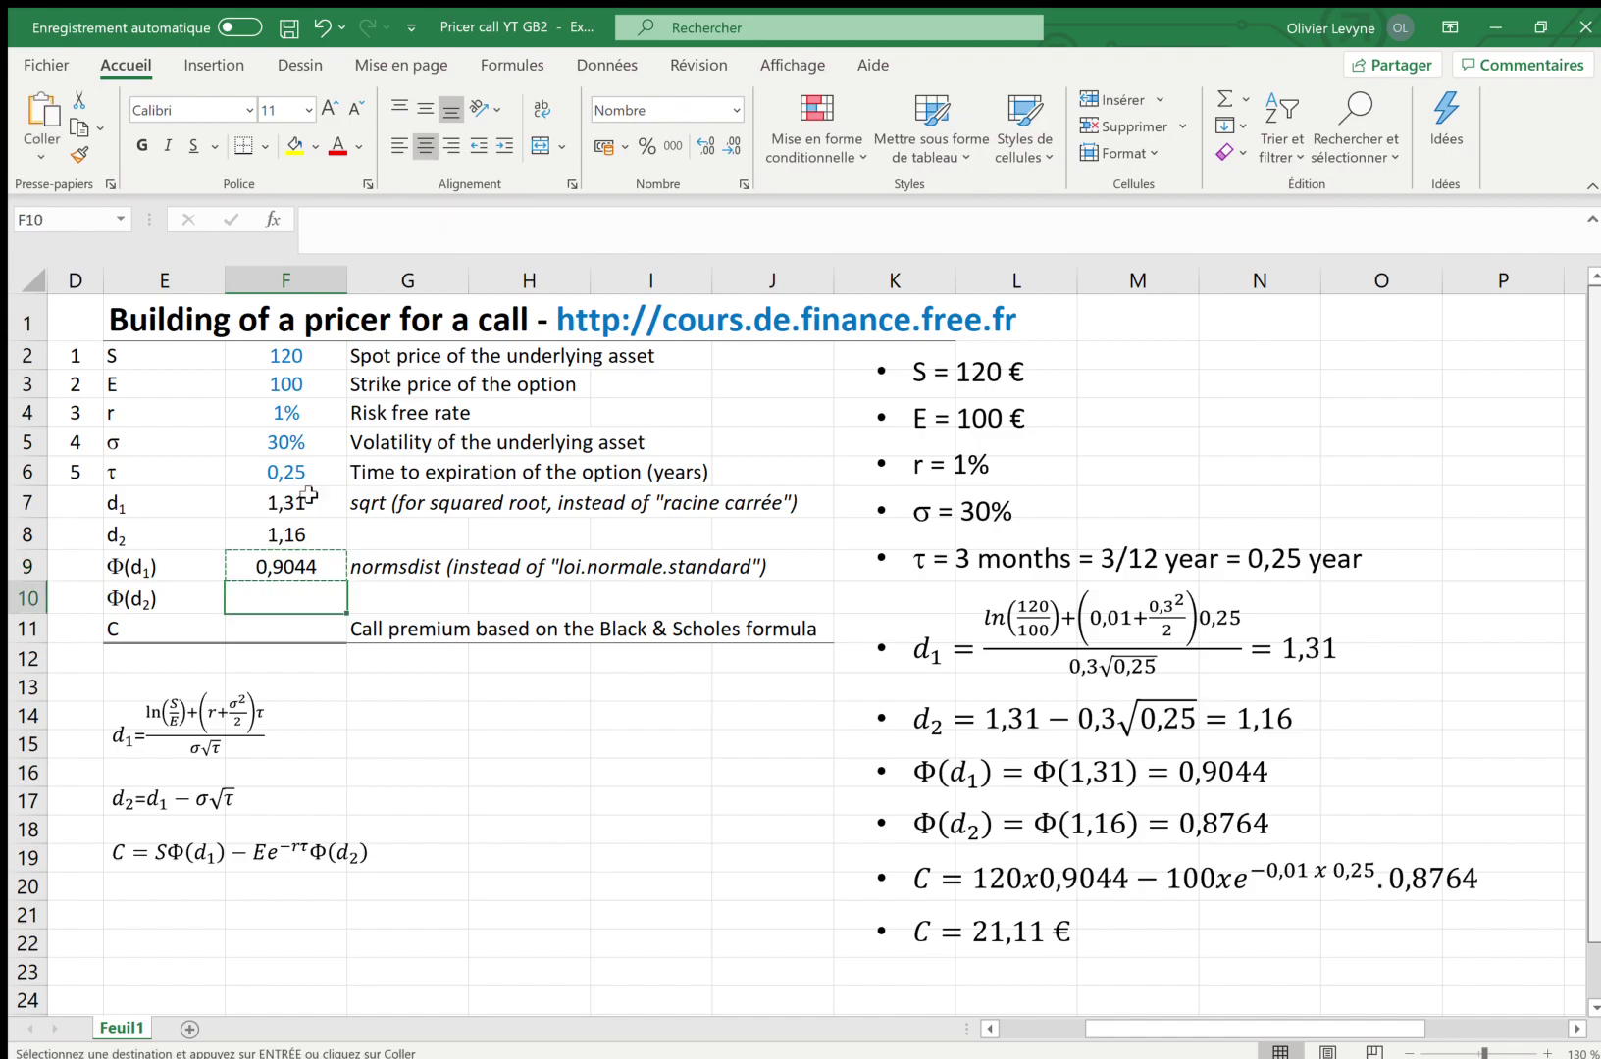
key("ctrl+v")
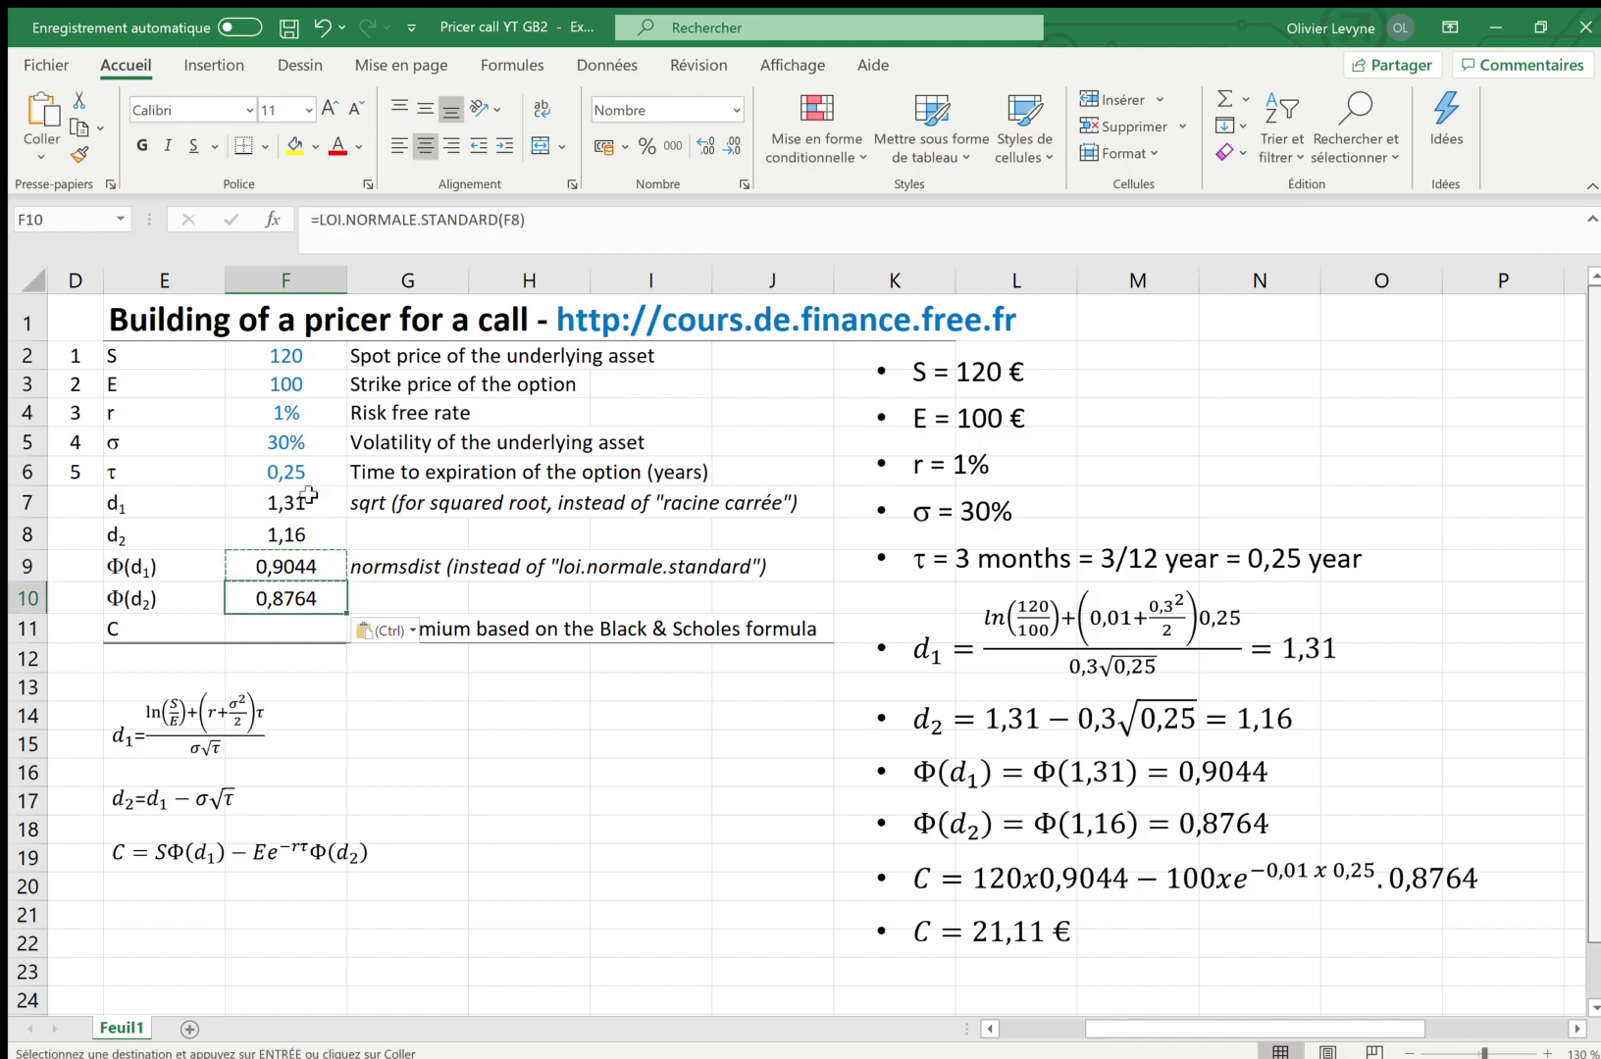
key("Escape")
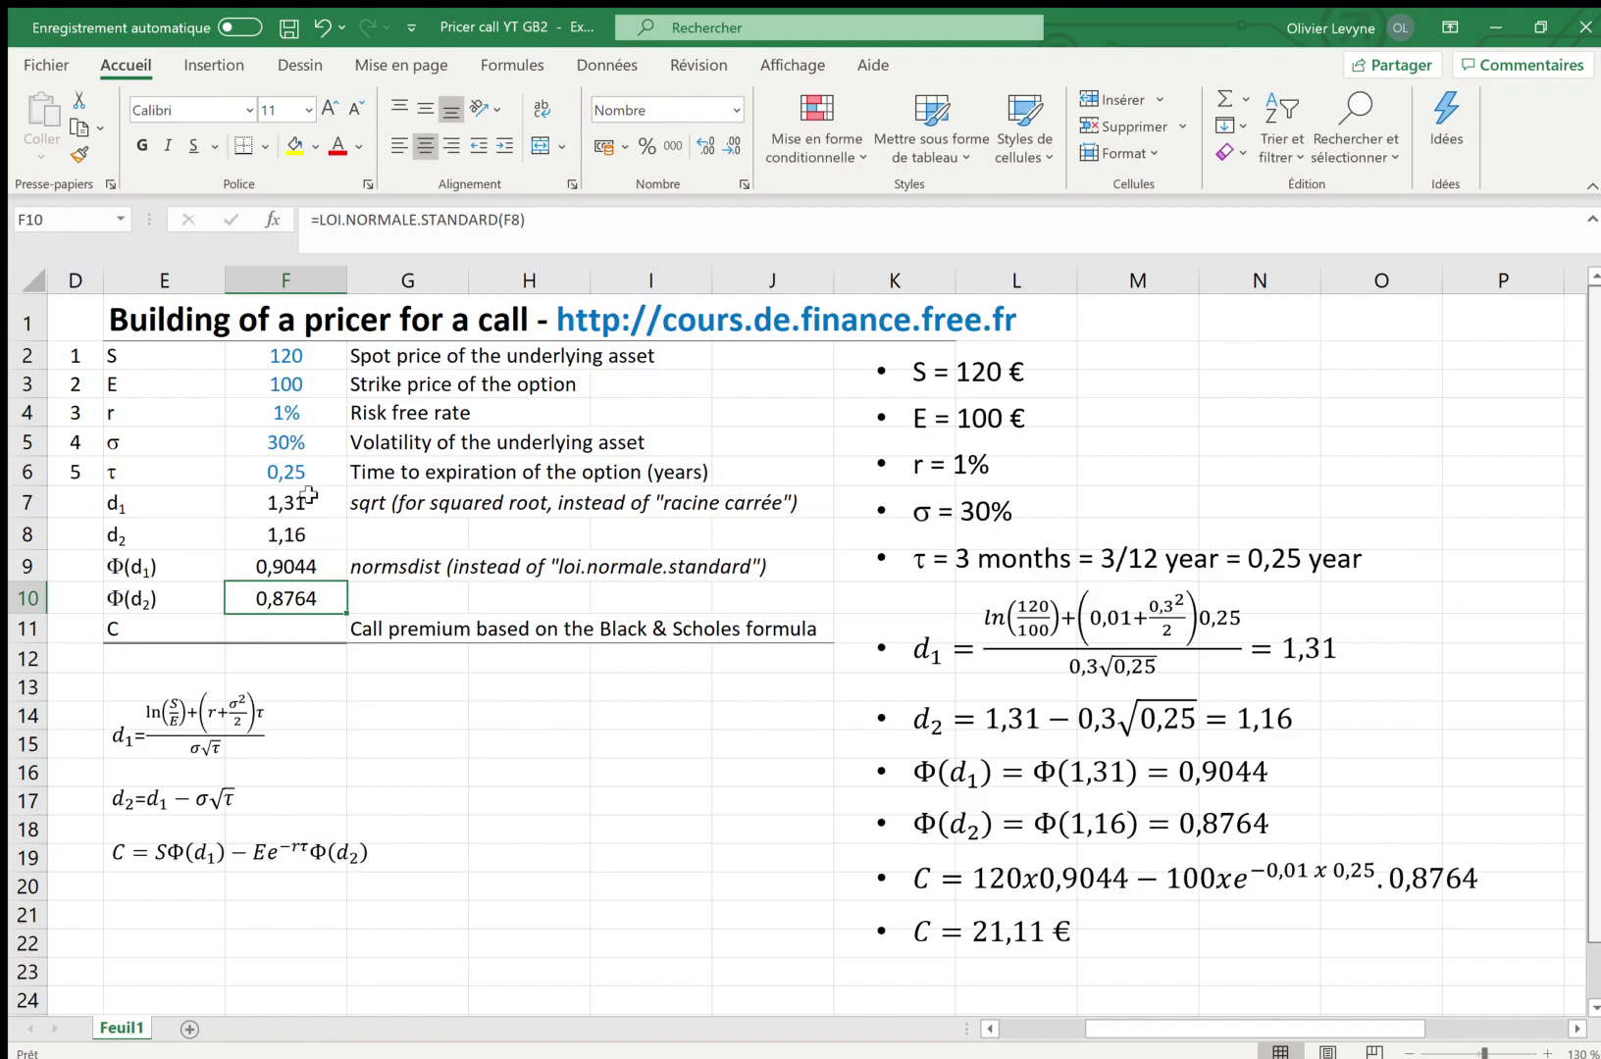
key("Down")
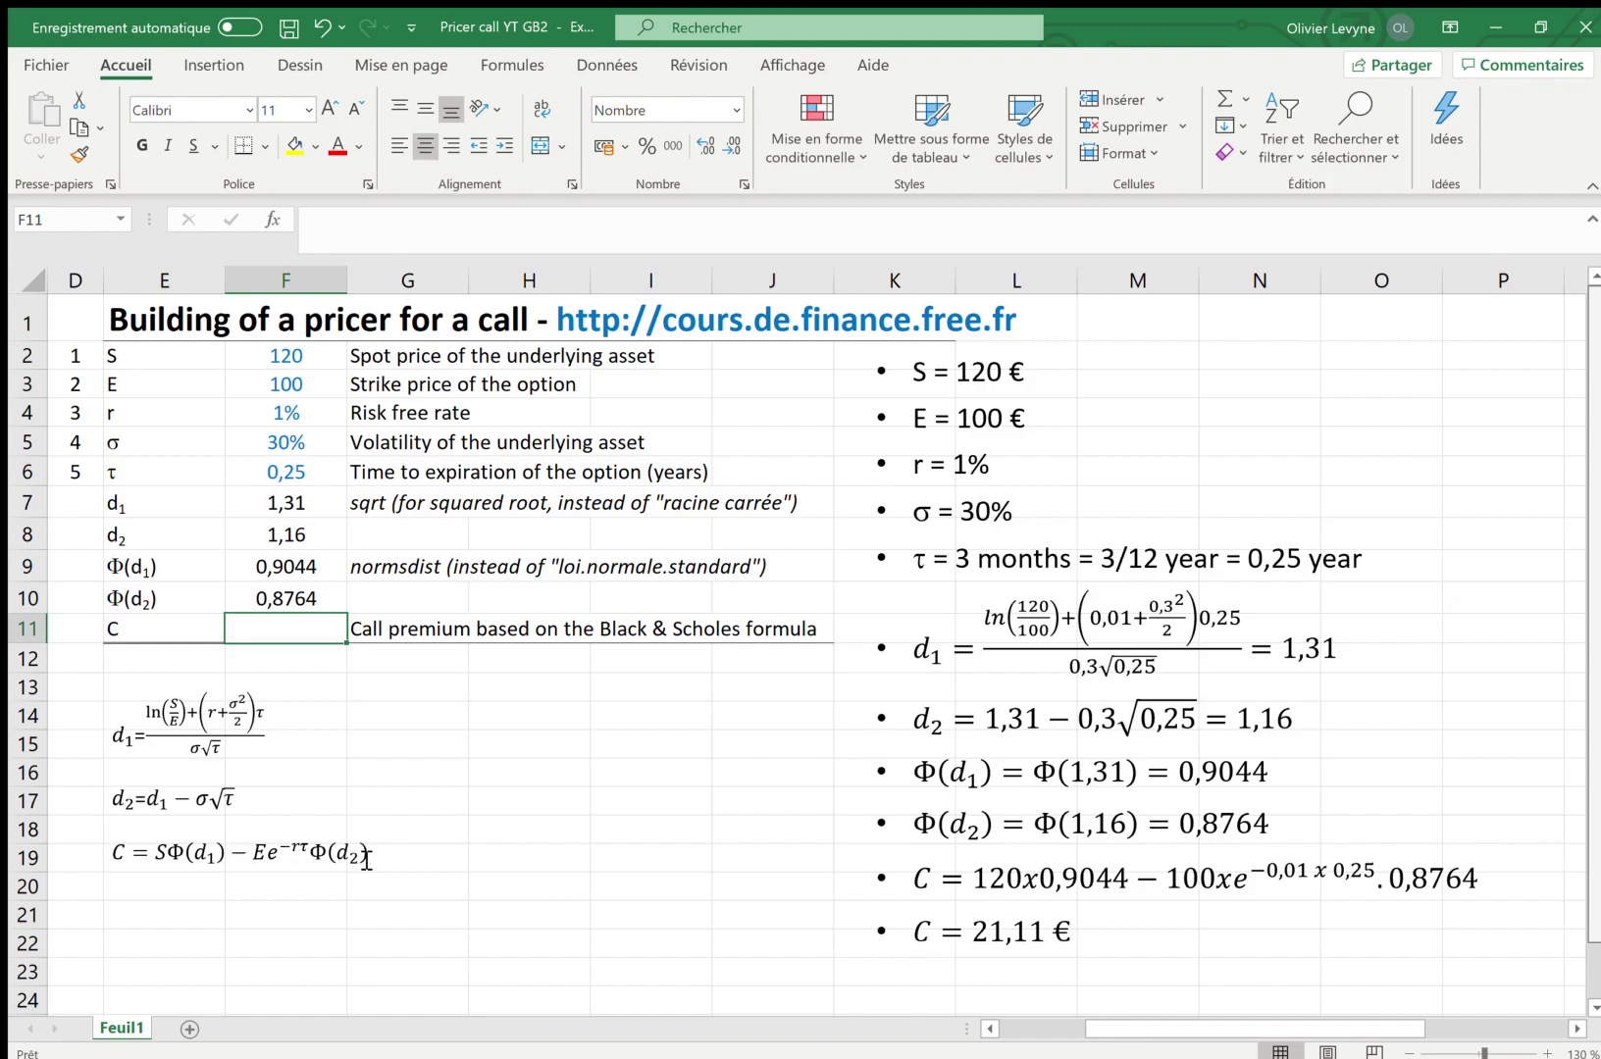
Step: Enter =F2*F9-F3*exp(-F4*F6)*F10 in F11, pricing the call at 21,11
type("=")
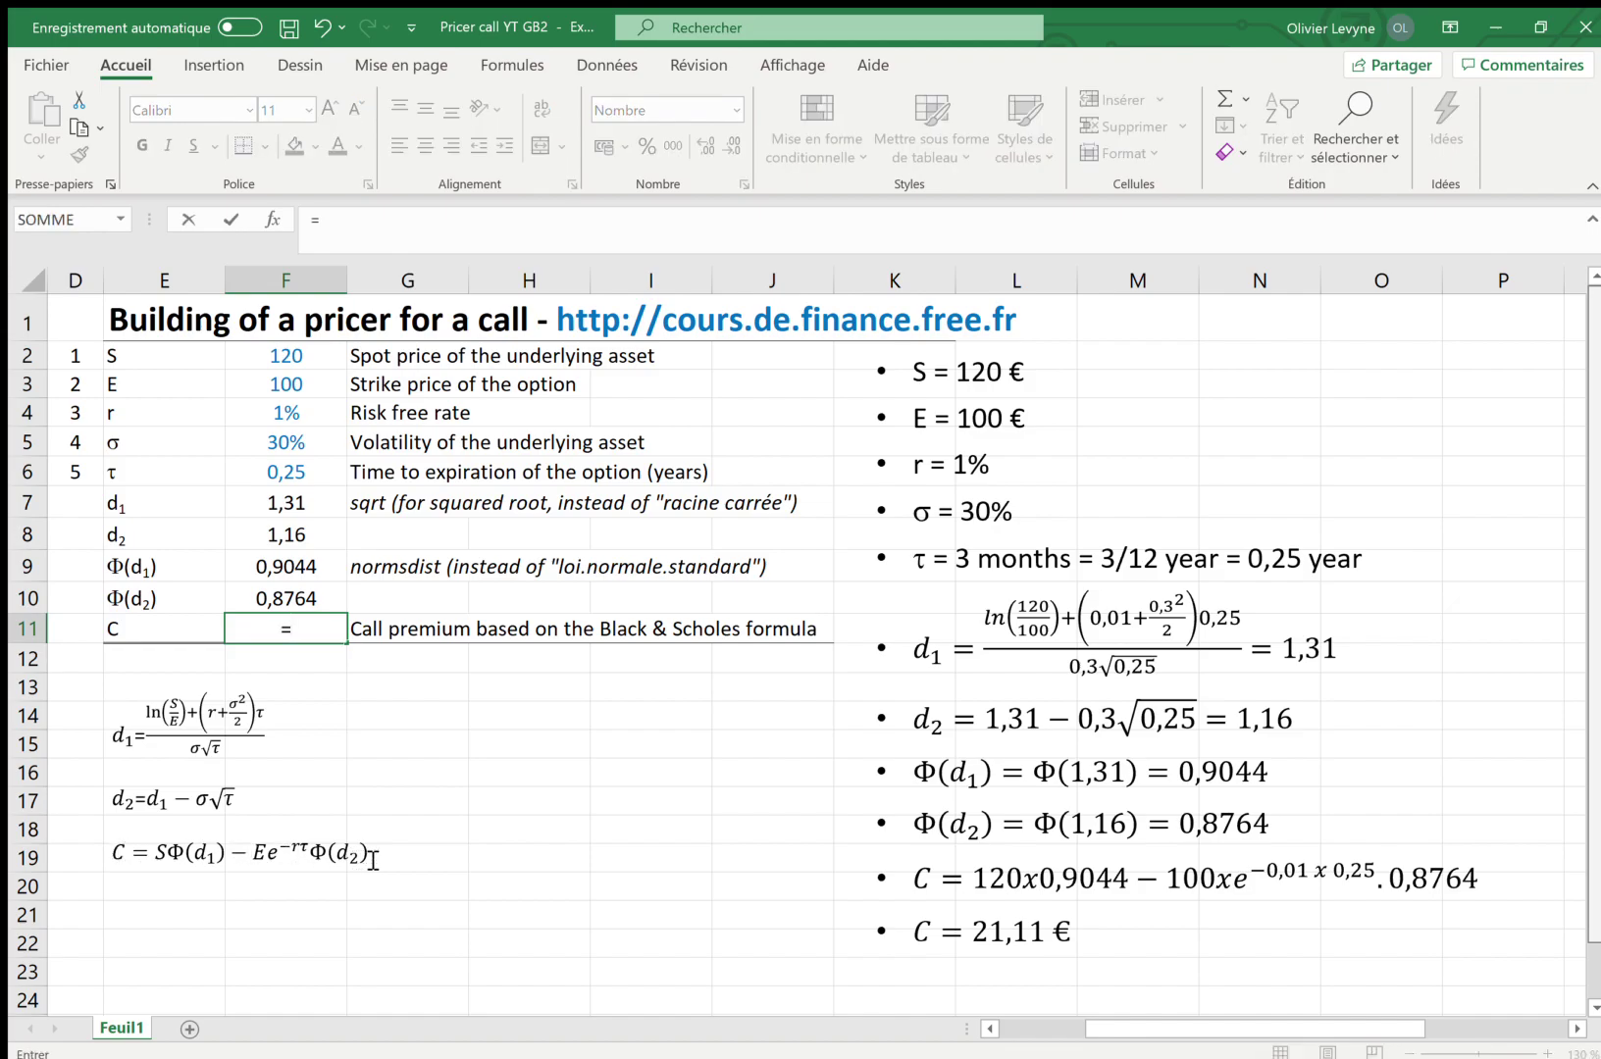
left_click(292, 361)
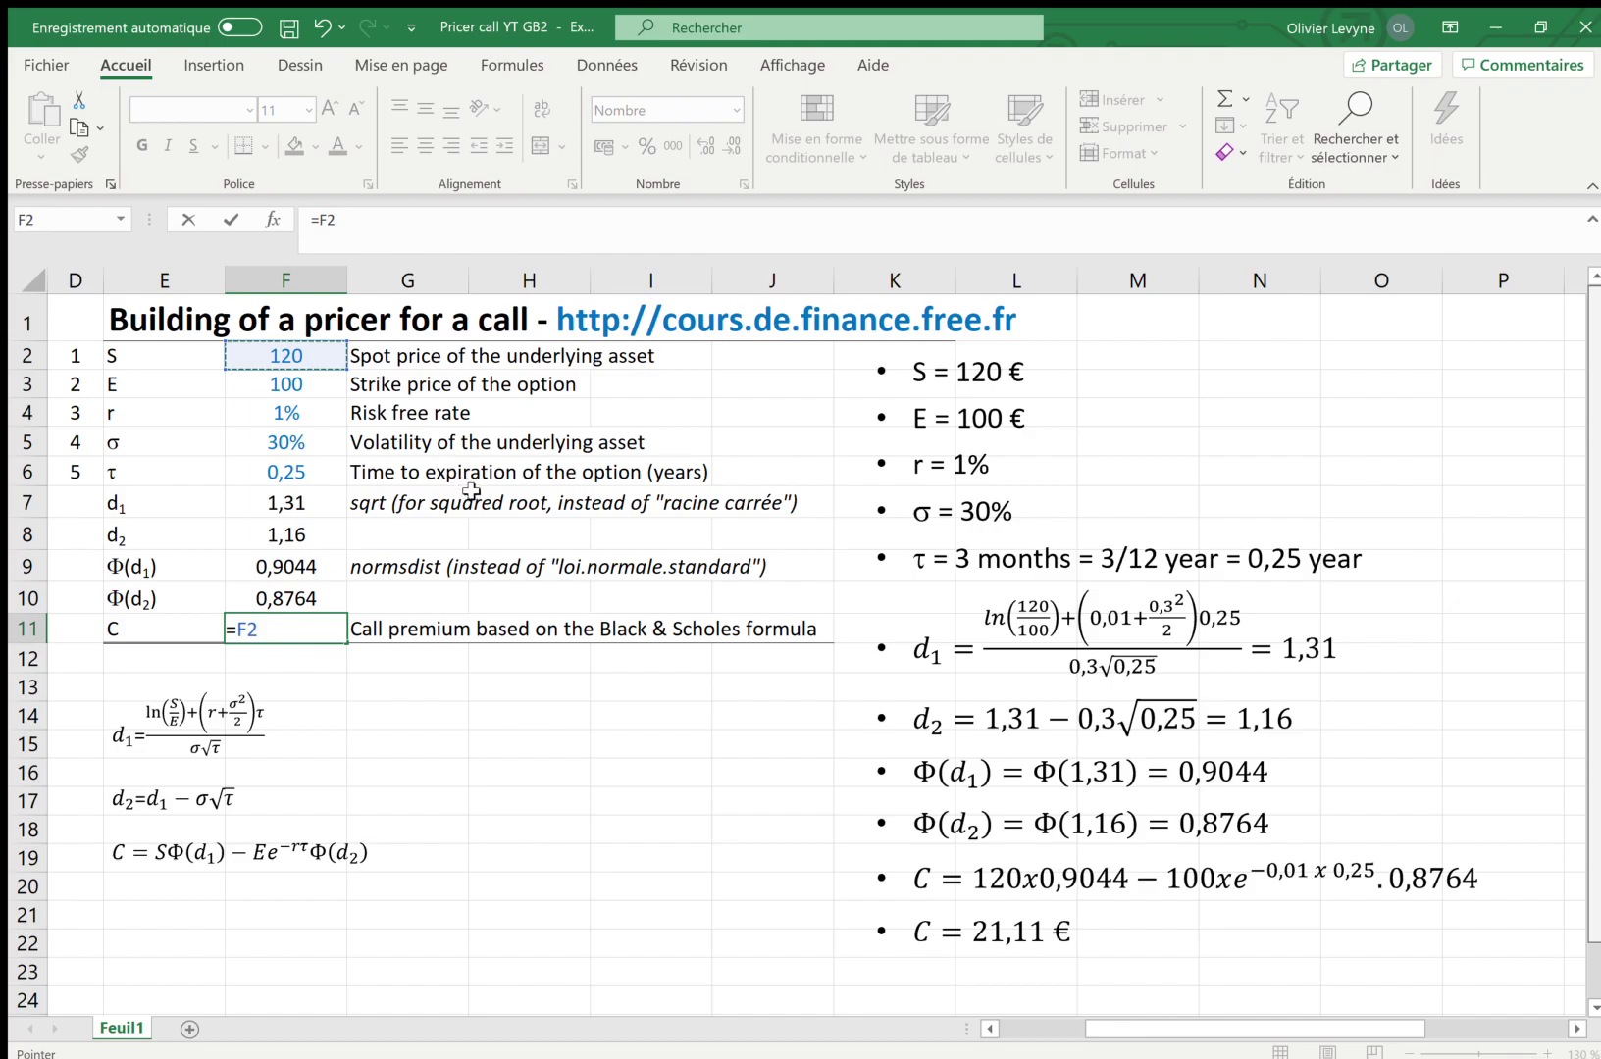
type("*")
left_click(312, 565)
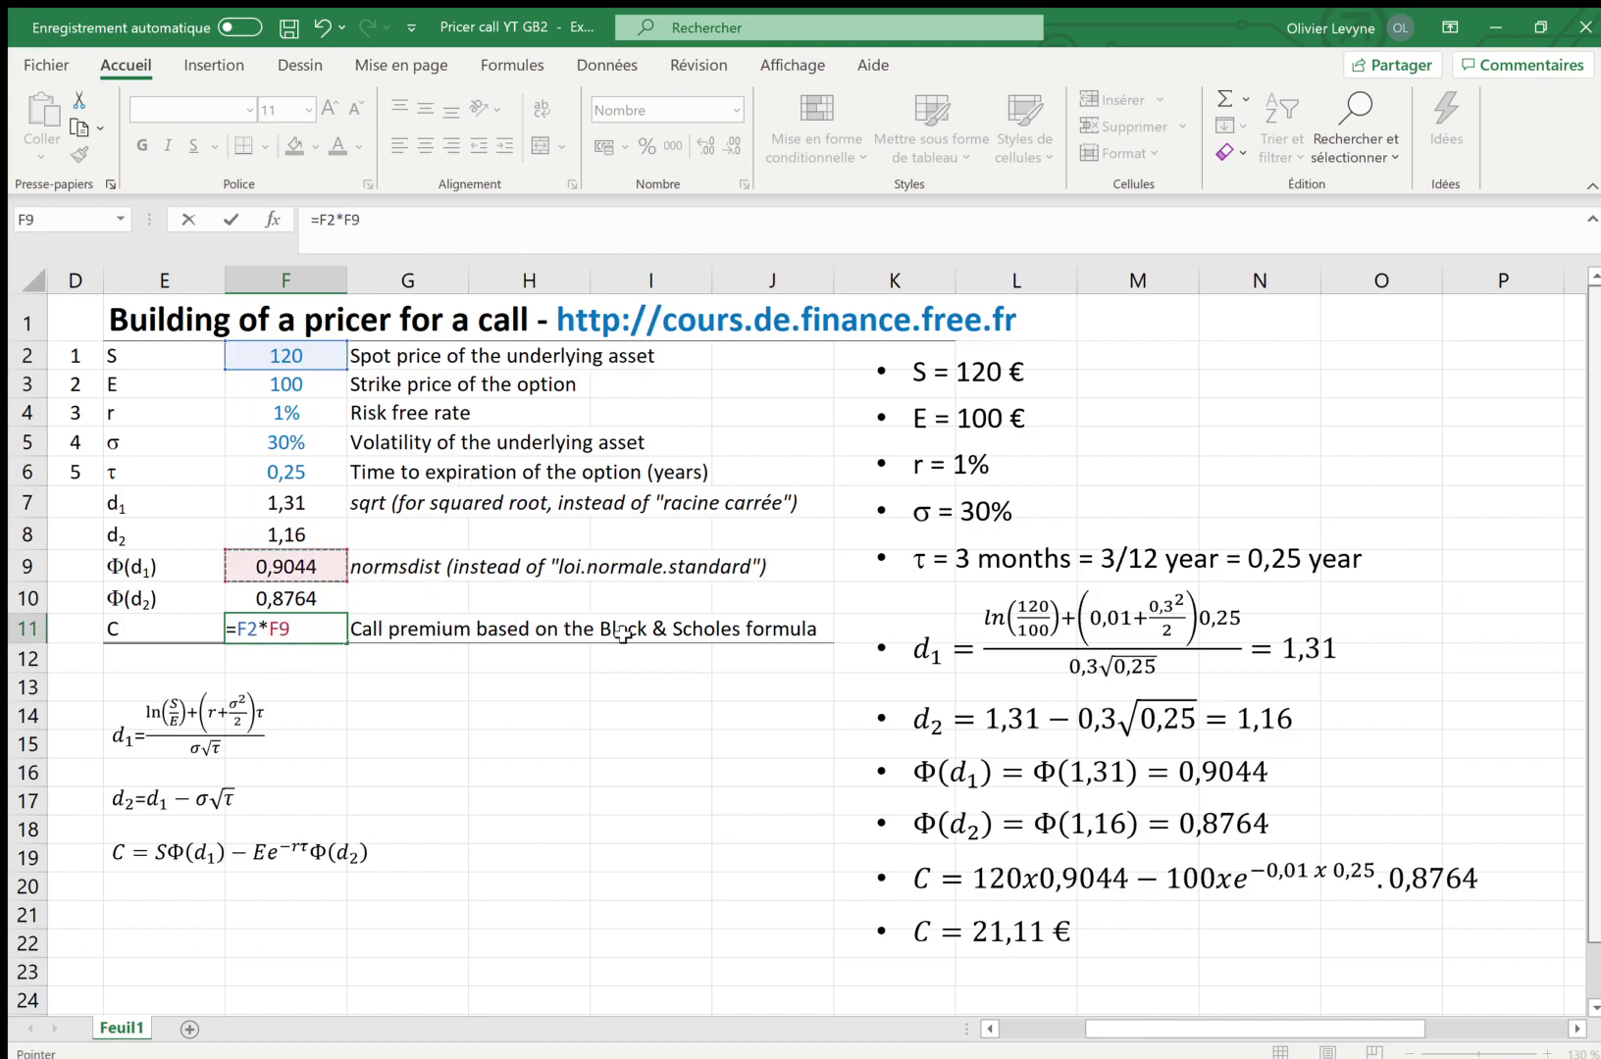
type("-")
left_click(308, 388)
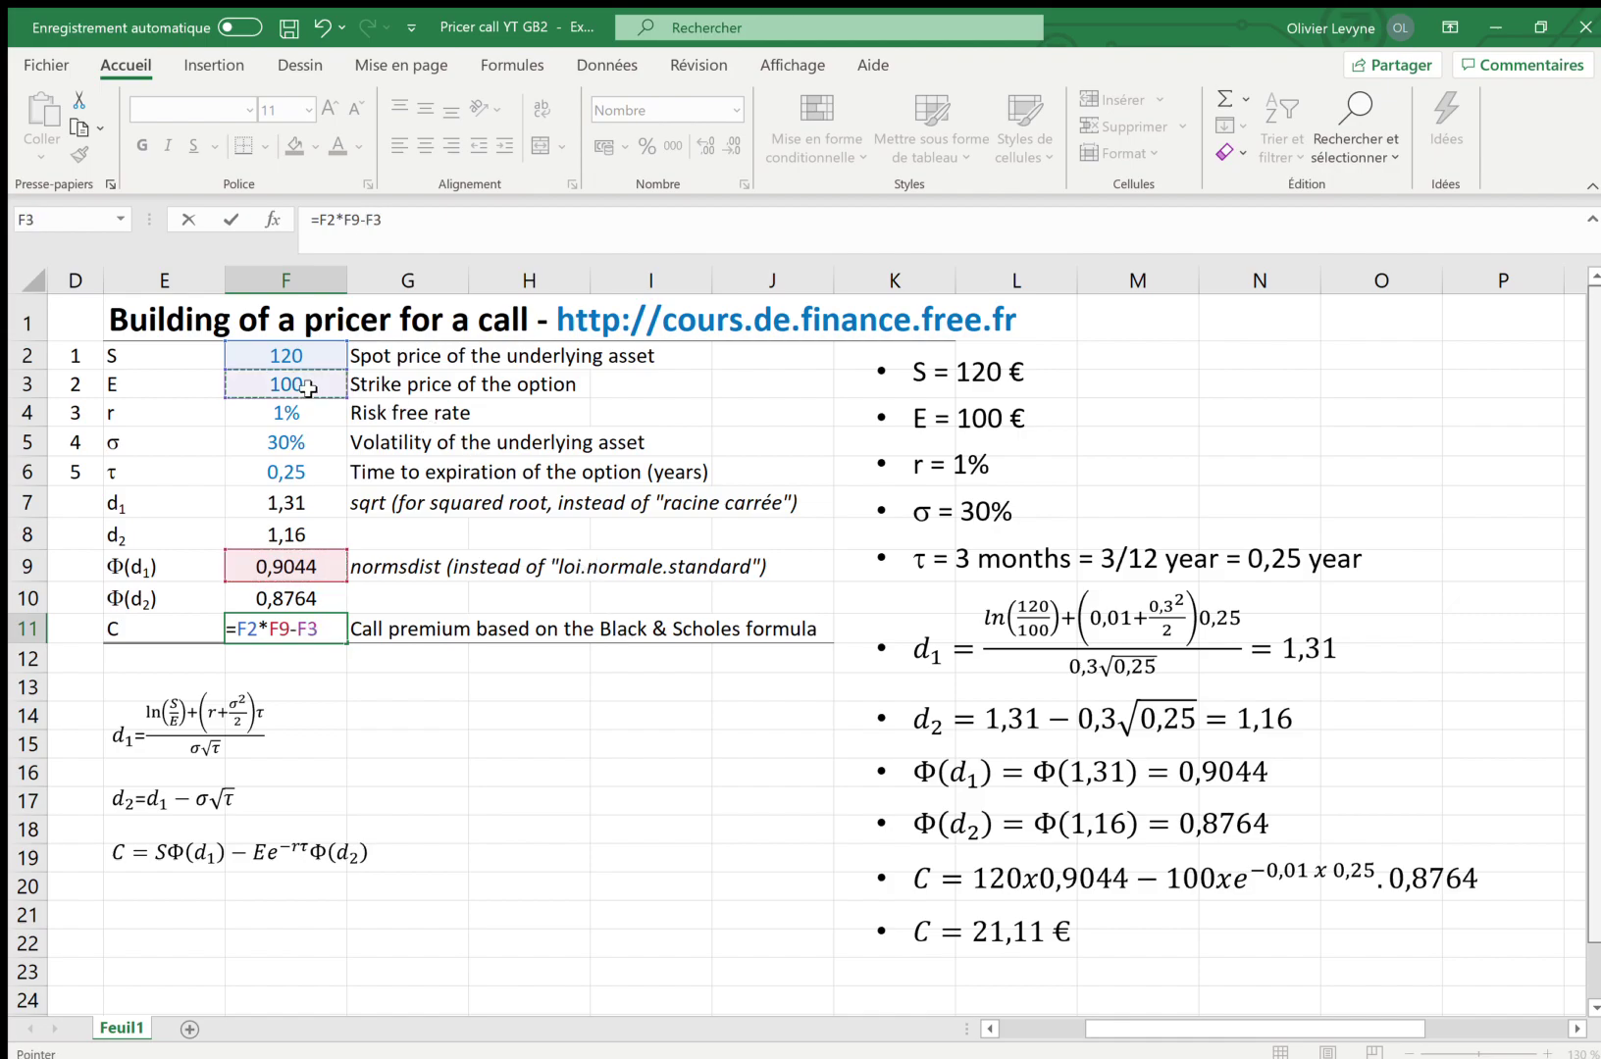
type("*ex")
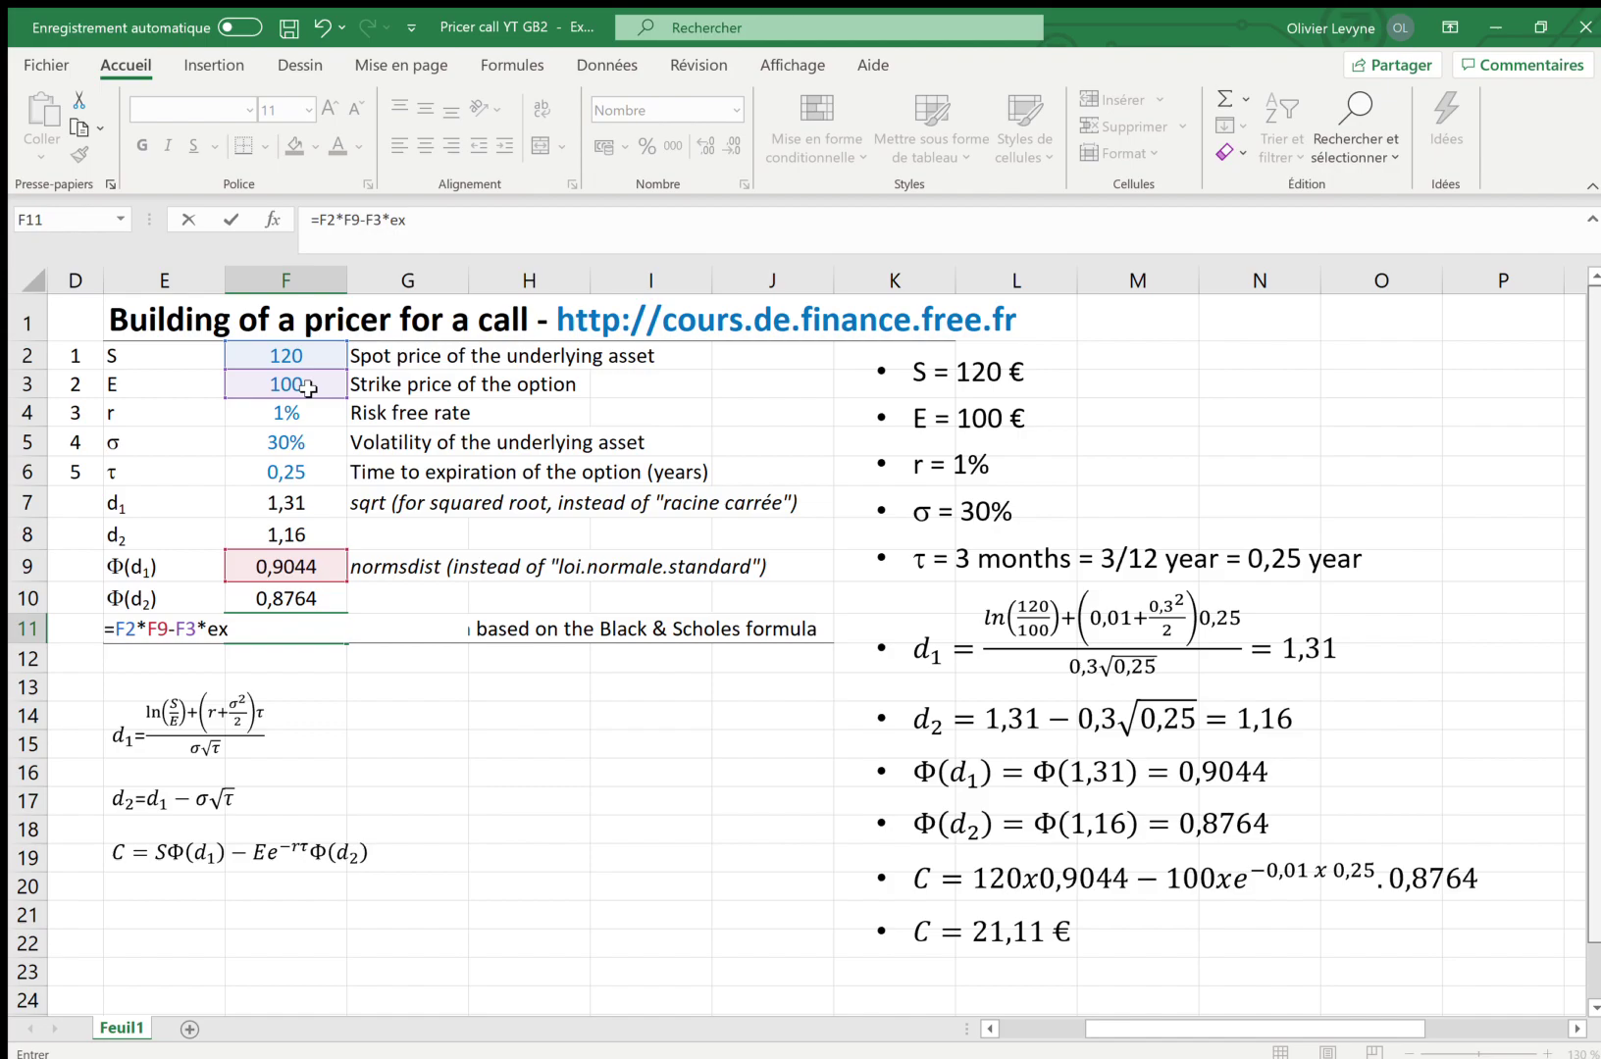
type("p(-")
left_click(273, 413)
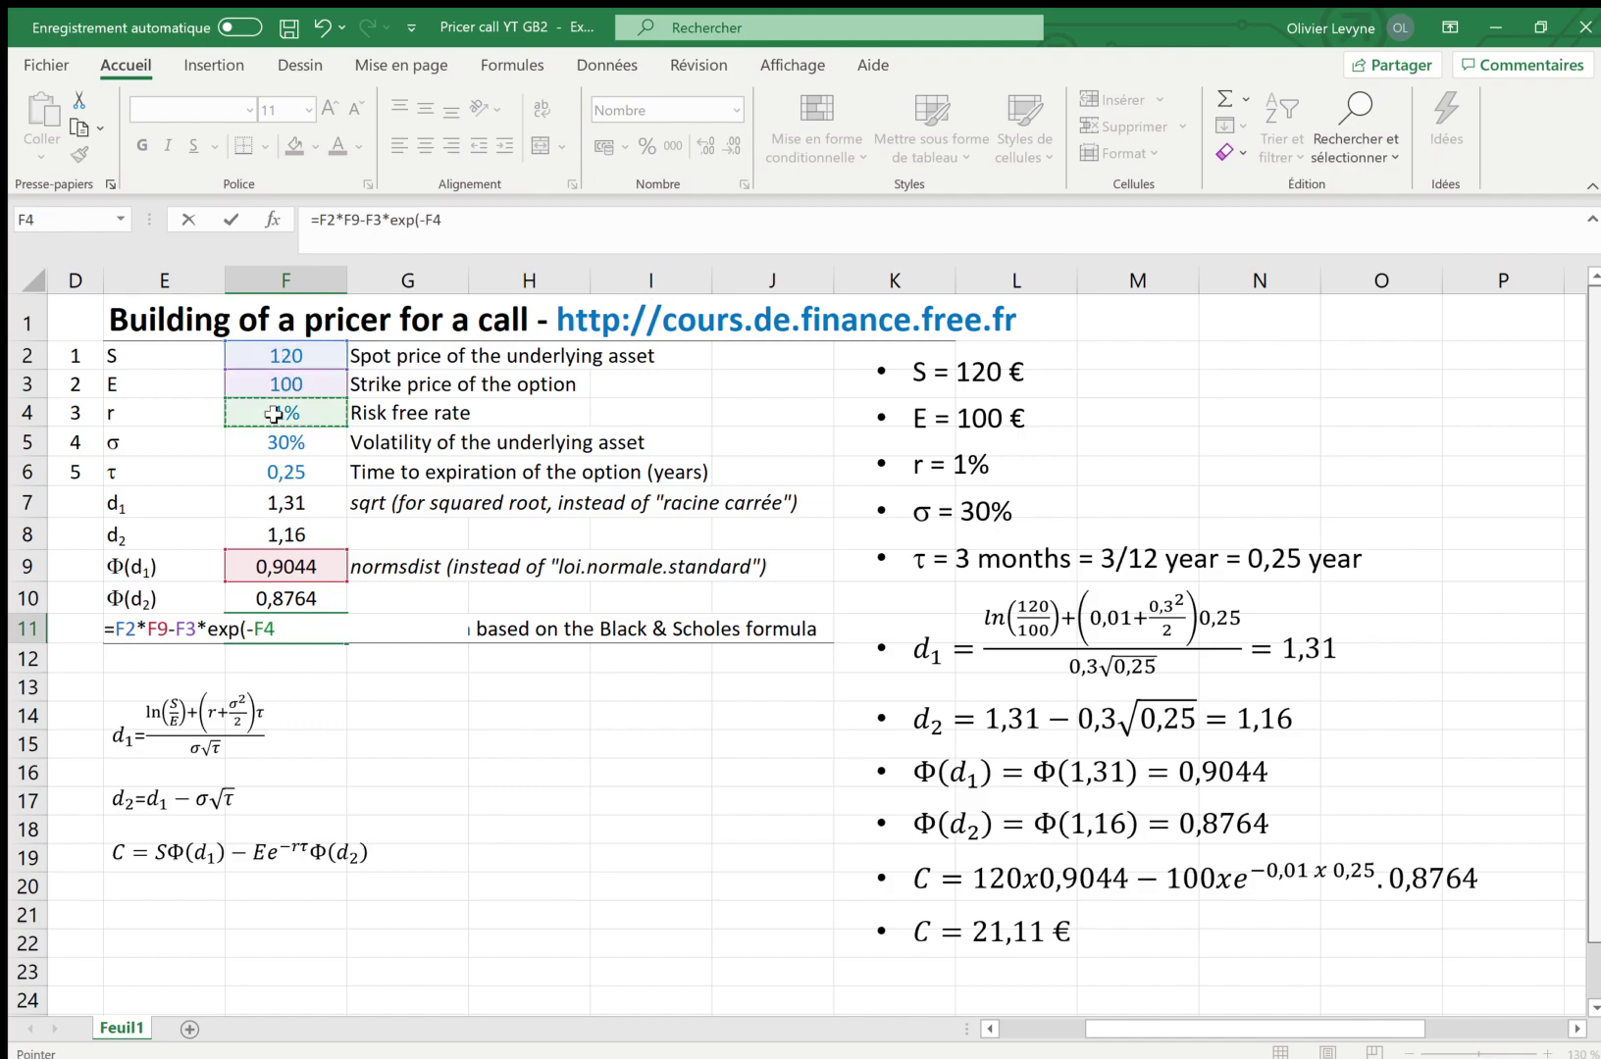
type("*")
left_click(283, 472)
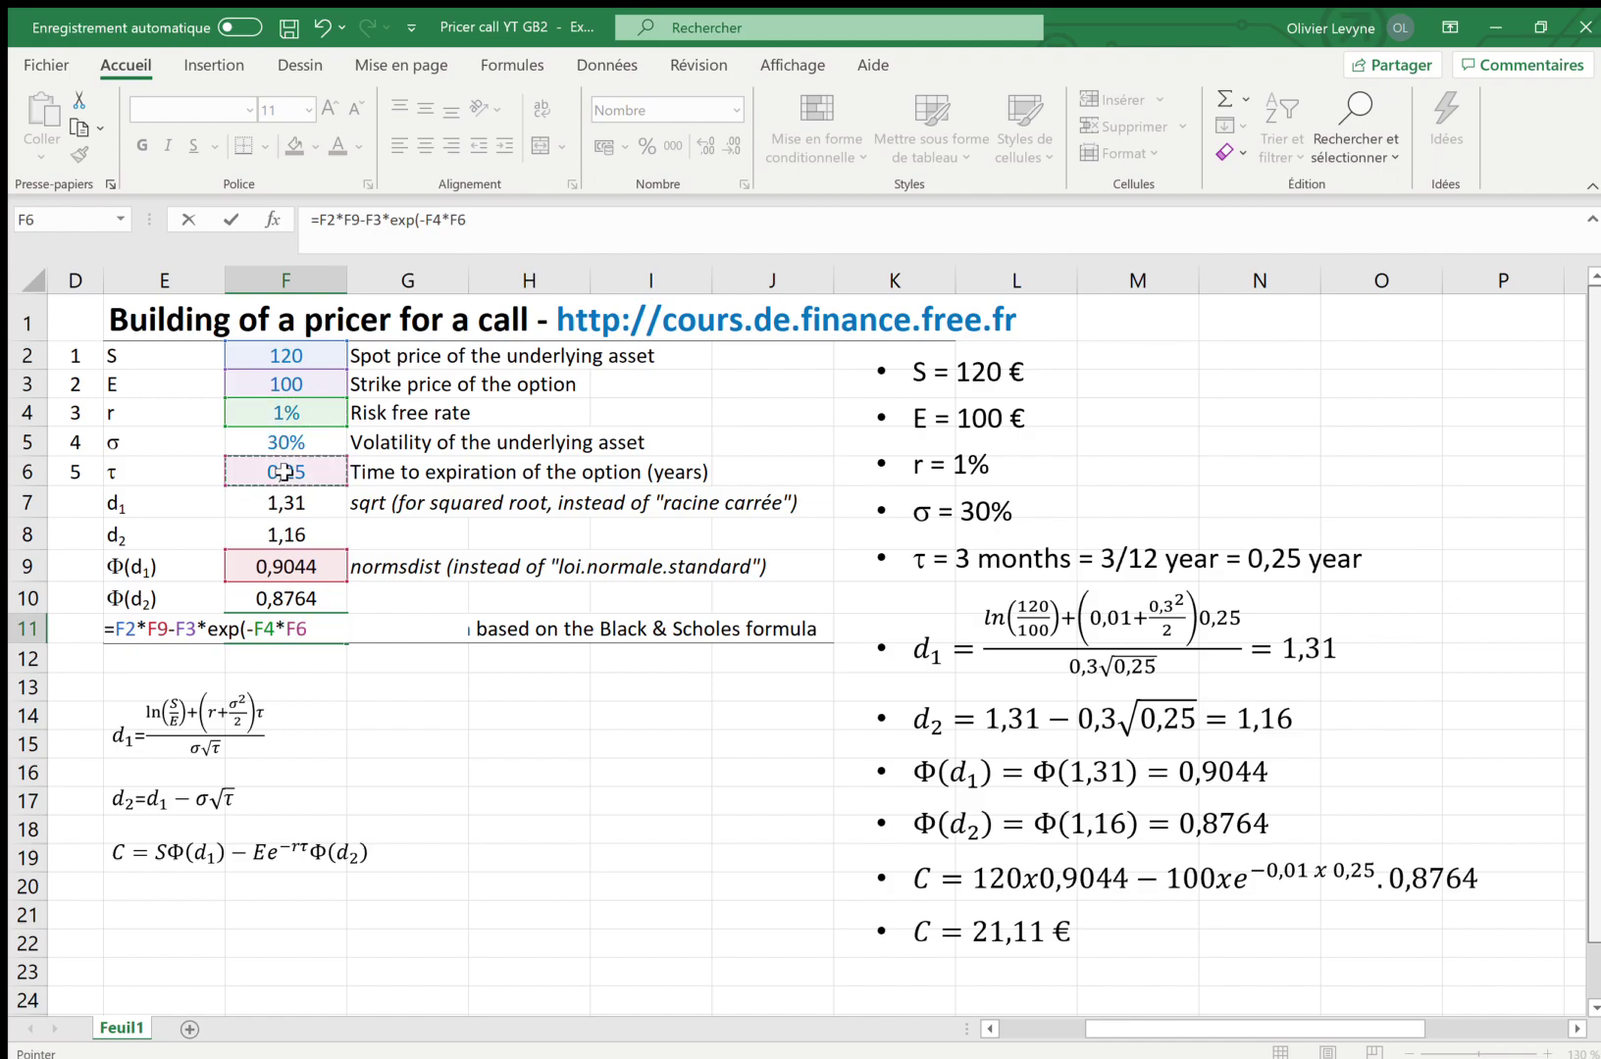
type(")*")
left_click(266, 601)
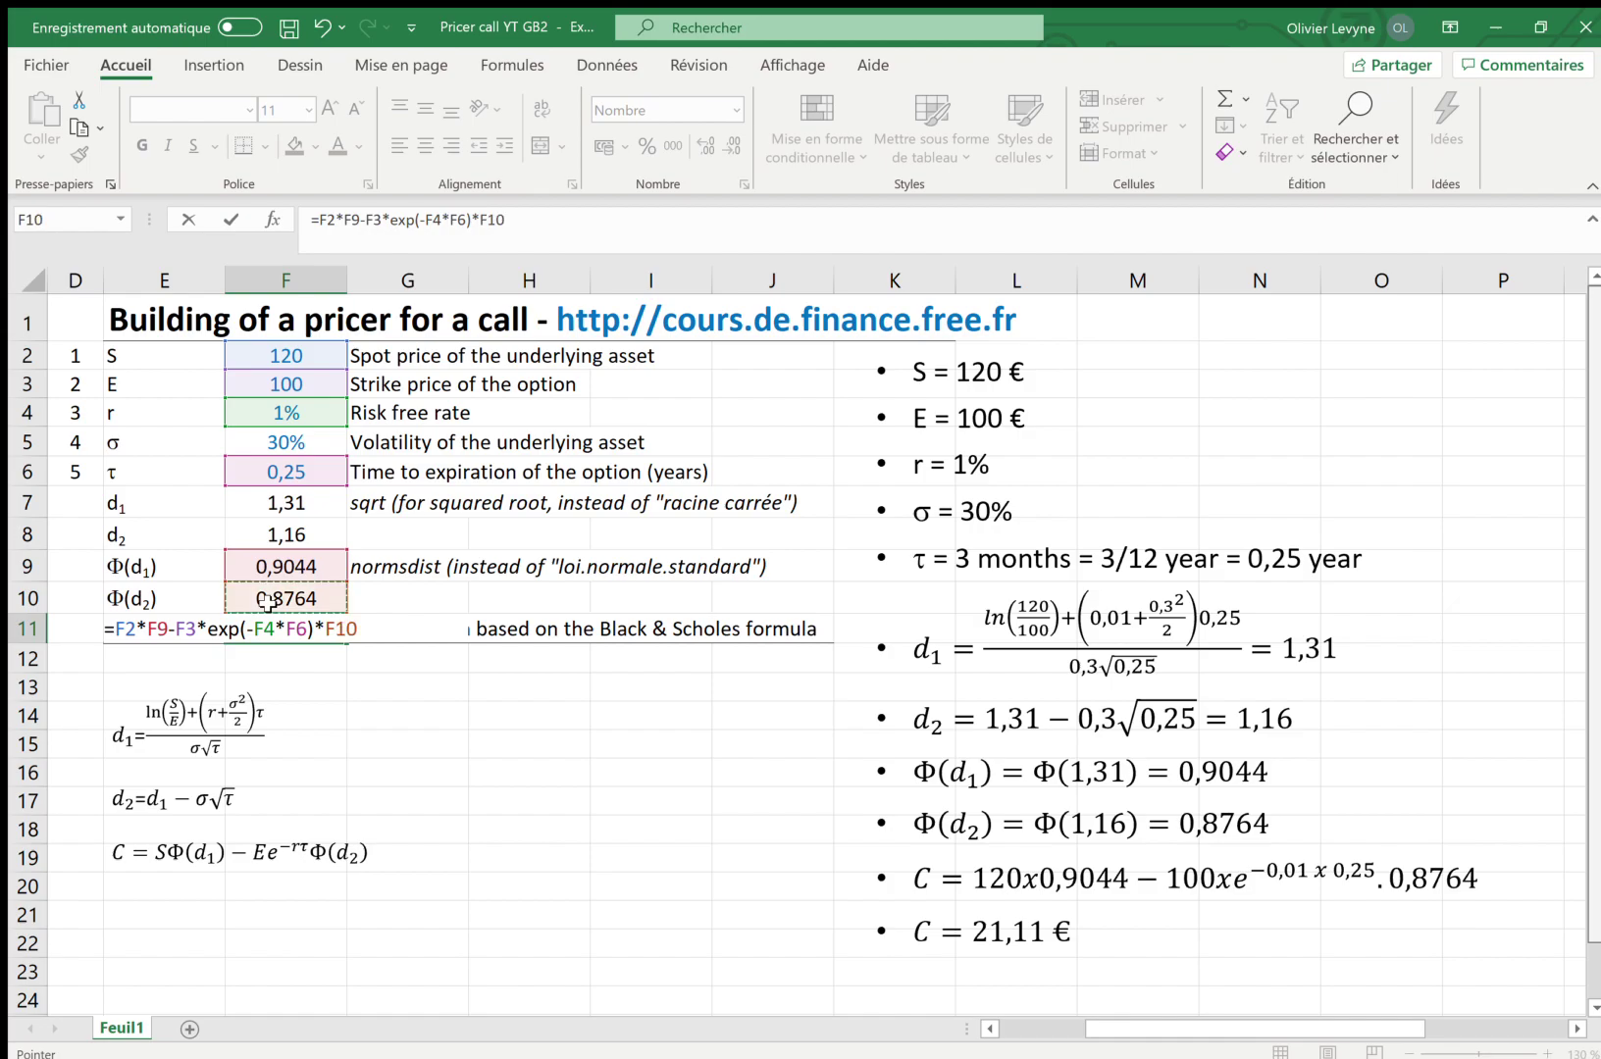
key("Return")
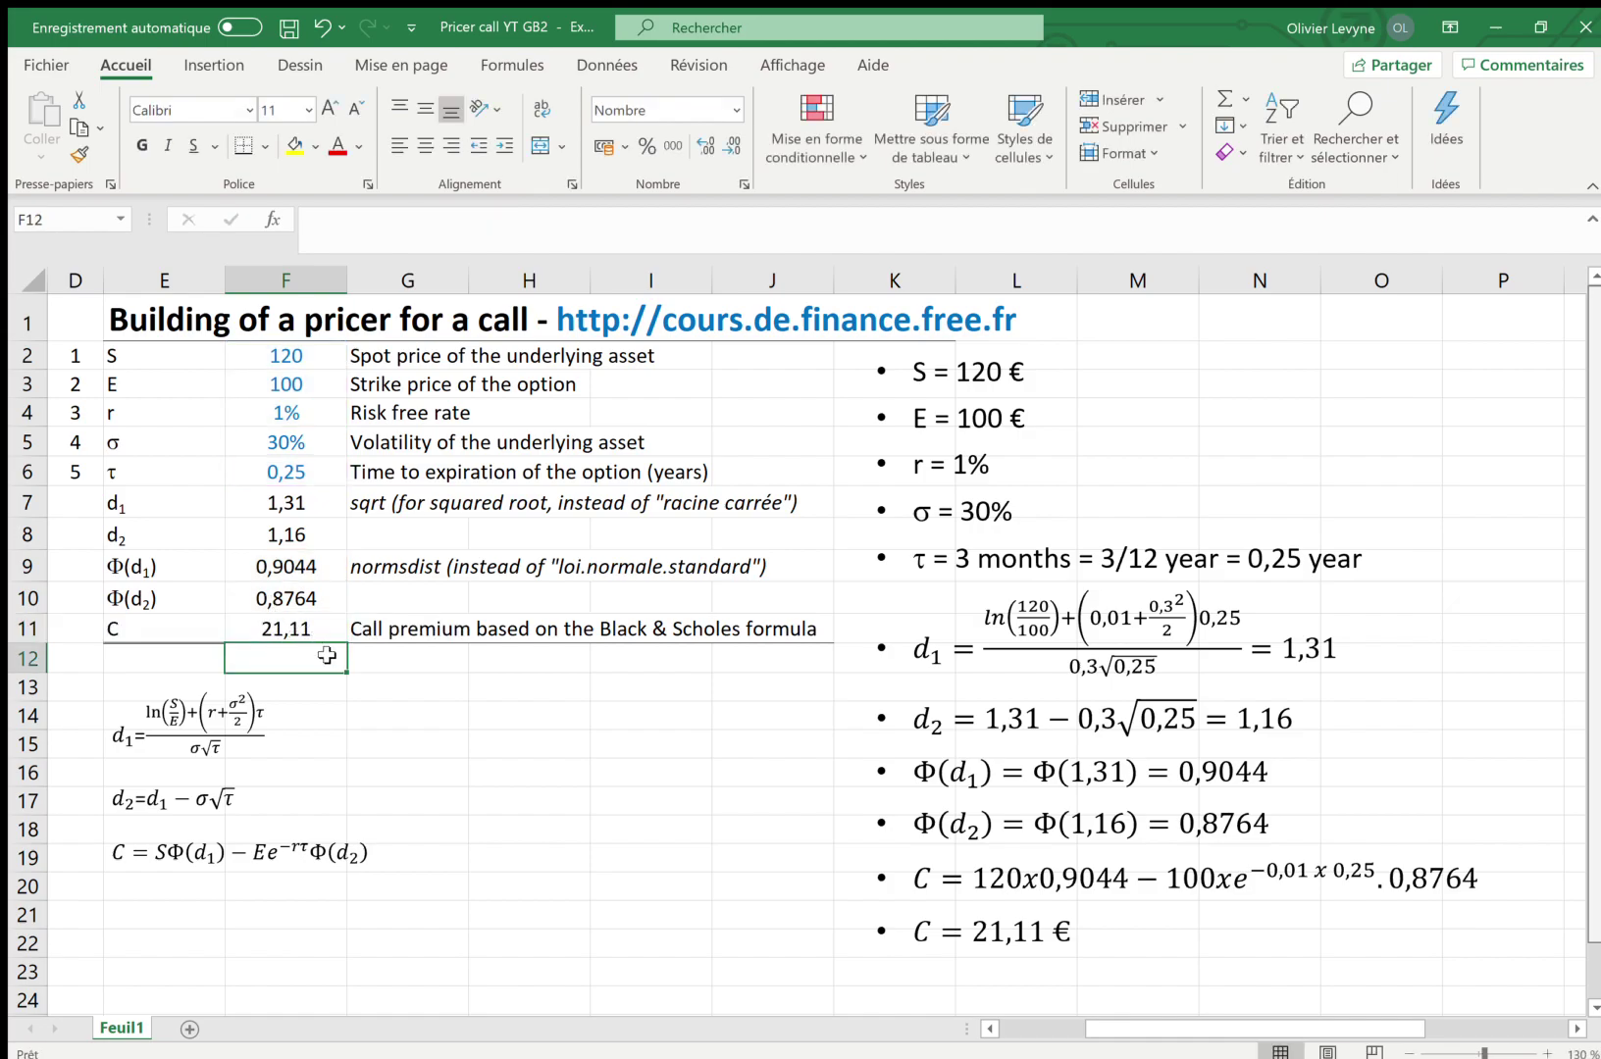